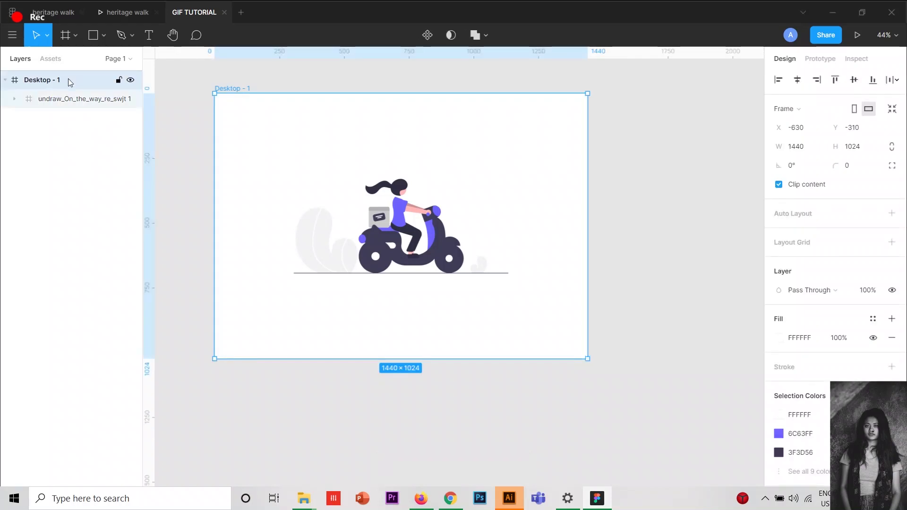
Rename the Desktop - 1 frame to 'GIF ANIMATION'
double_click(68, 80)
text(G)
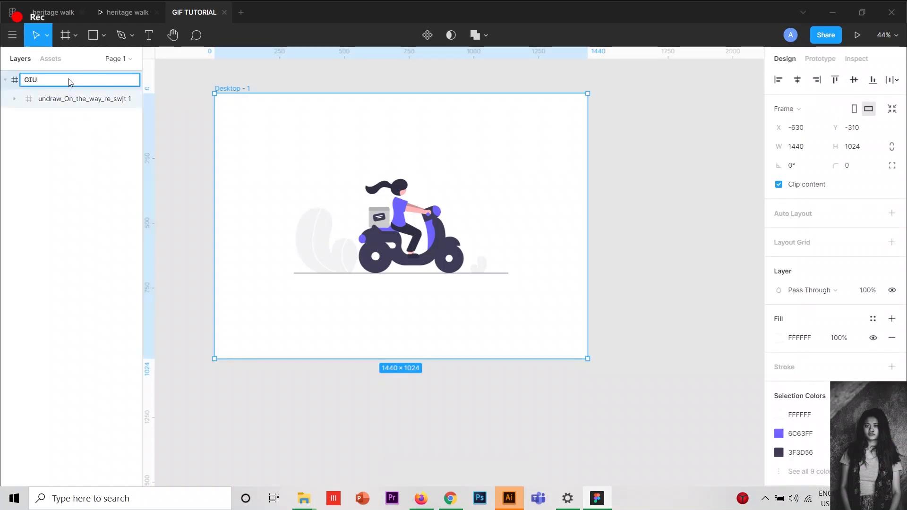
text(IF ANIMATION)
key(Return)
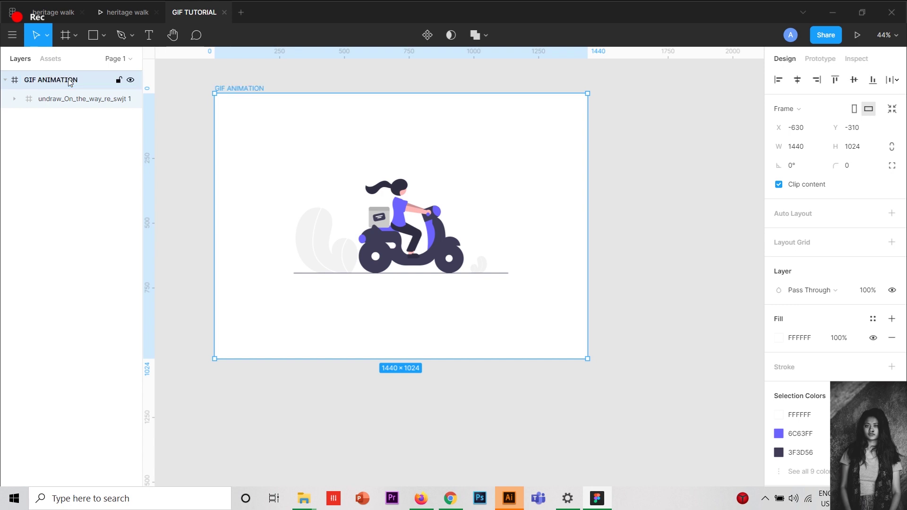
Move the scooter illustration toward the frame's left edge and shrink it to about 488×215
click(470, 239)
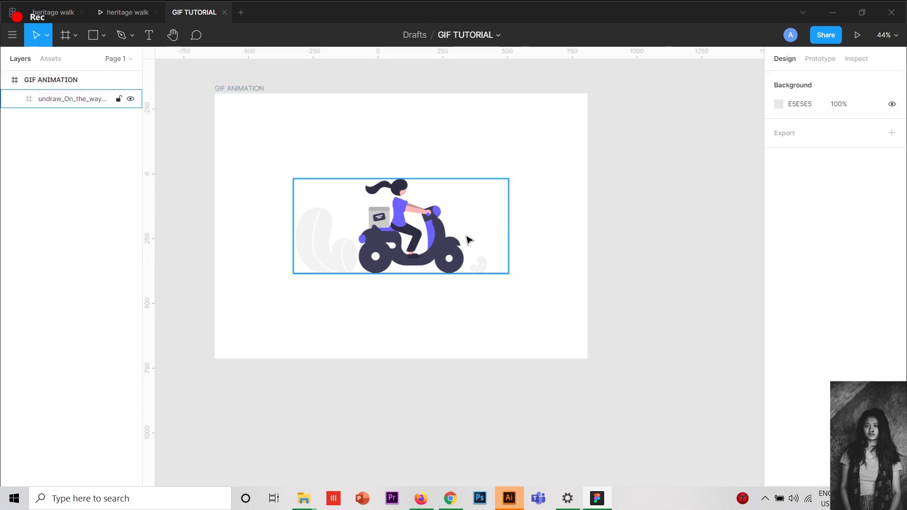
drag(452, 238, 380, 237)
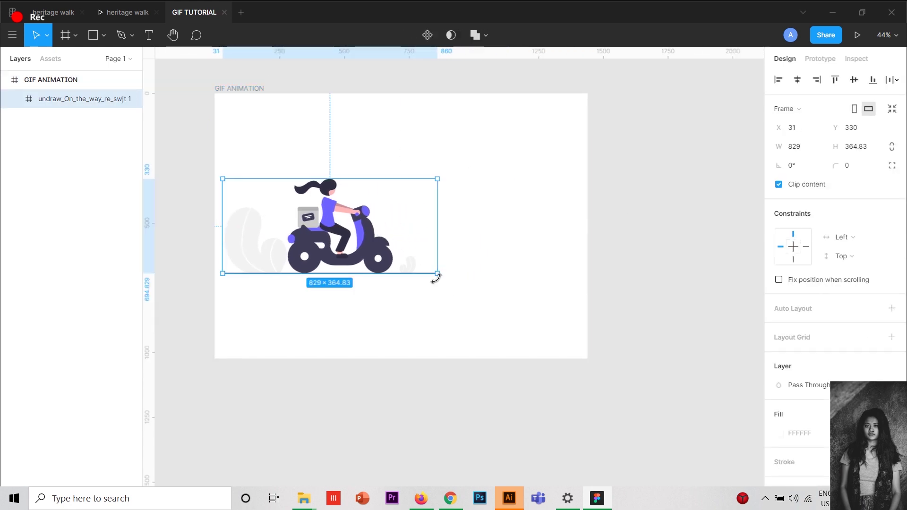
drag(432, 272, 349, 234)
Set the background-removal video's channel notifications to All
click(619, 195)
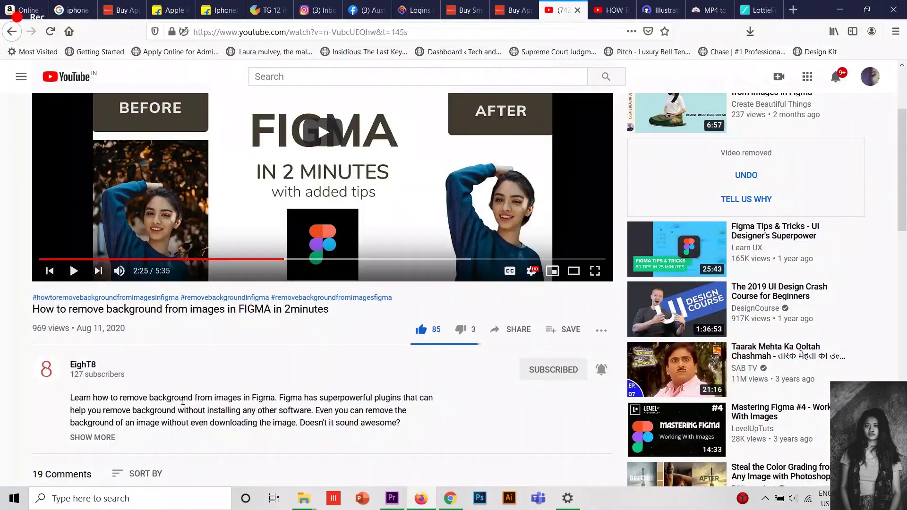
click(601, 369)
click(626, 396)
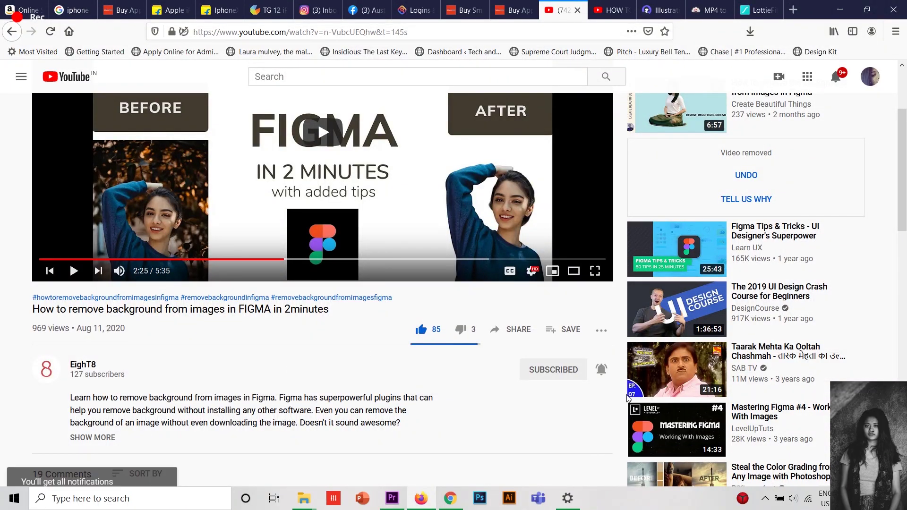
scroll(557, 341, down, 4)
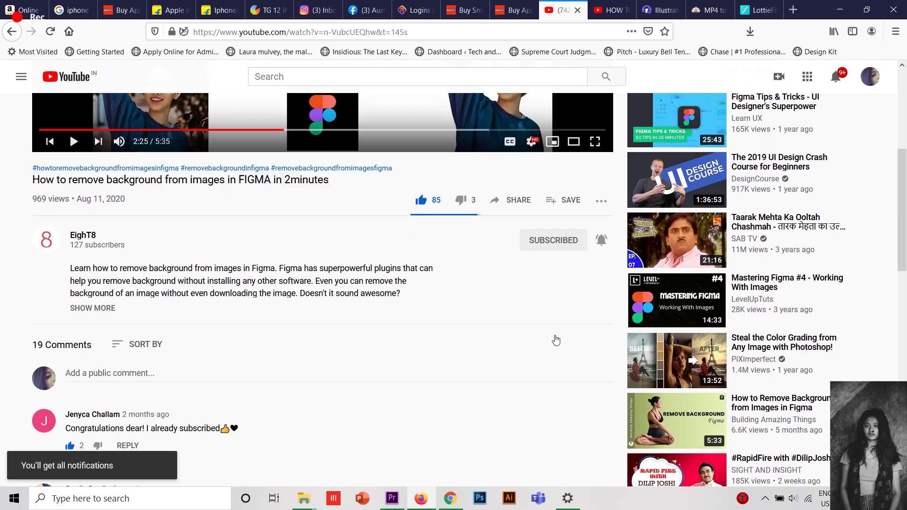
scroll(557, 340, up, 5)
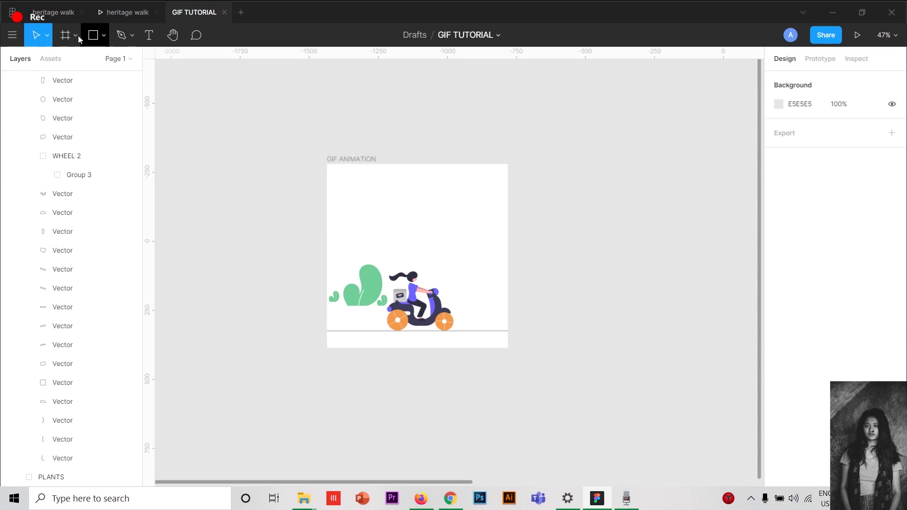
click(76, 36)
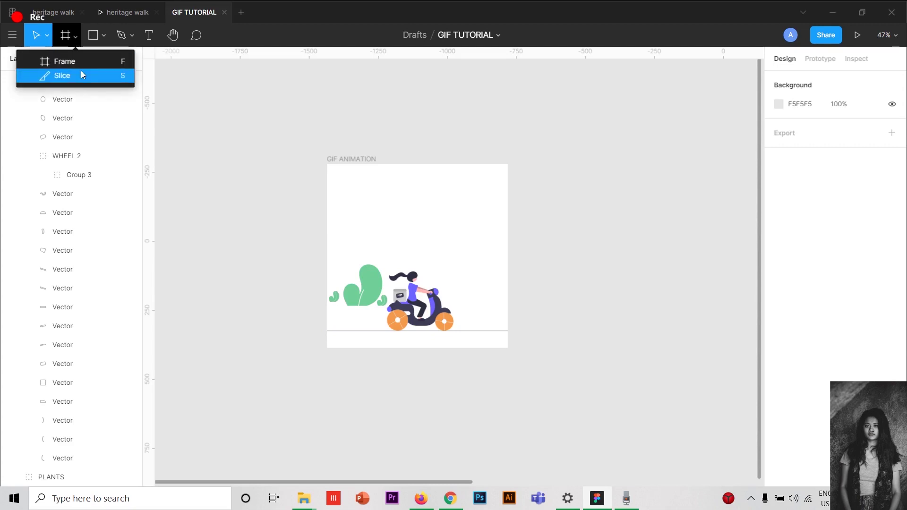
click(310, 138)
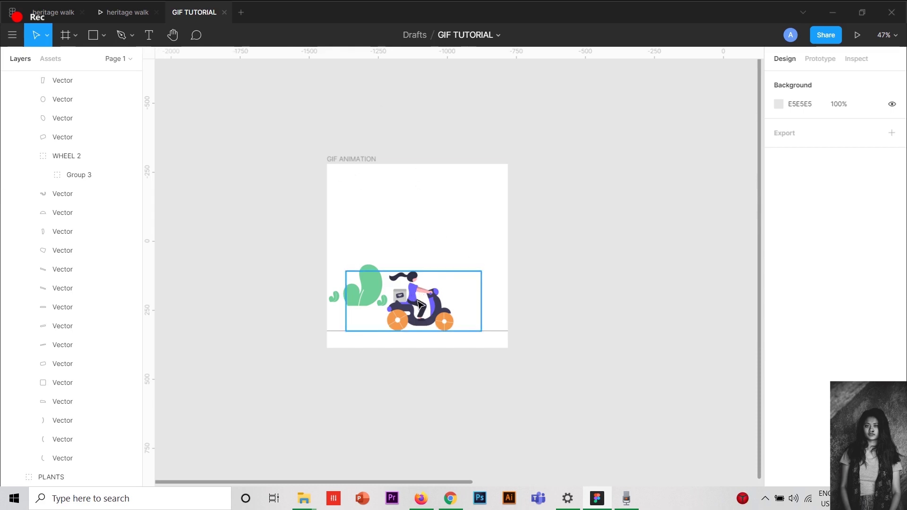
scroll(419, 305, up, 5)
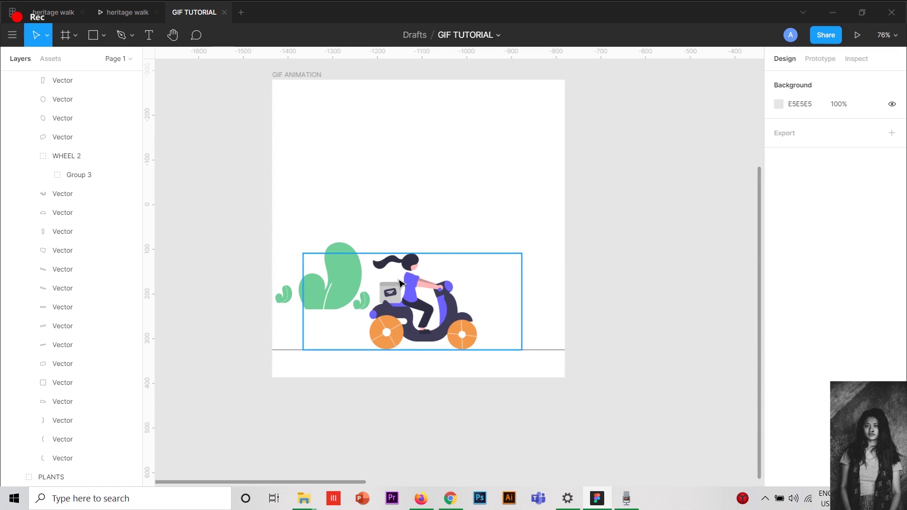
scroll(399, 283, down, 5)
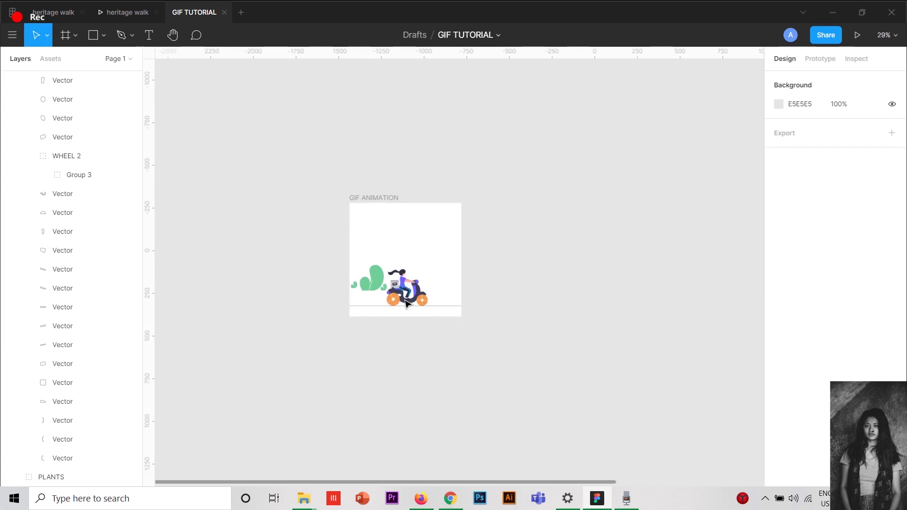
scroll(407, 305, up, 10)
scroll(407, 305, down, 8)
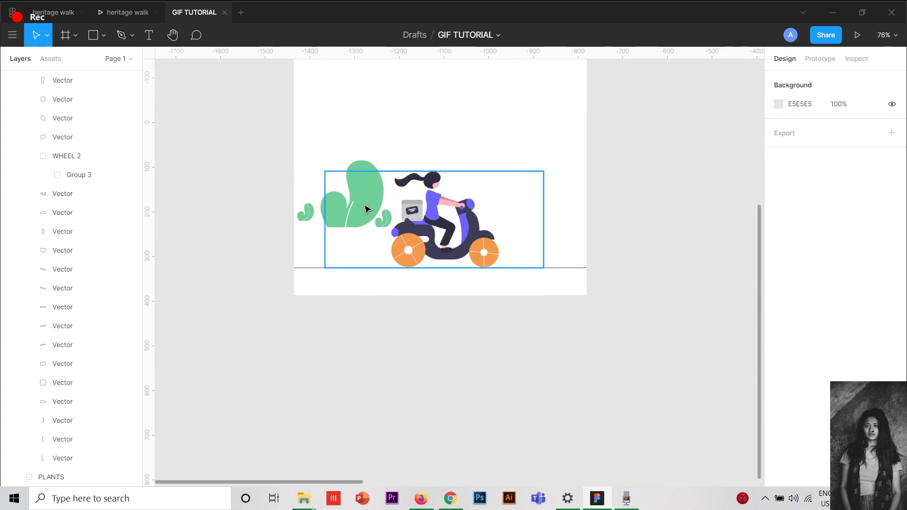
scroll(367, 210, up, 4)
scroll(369, 210, down, 2)
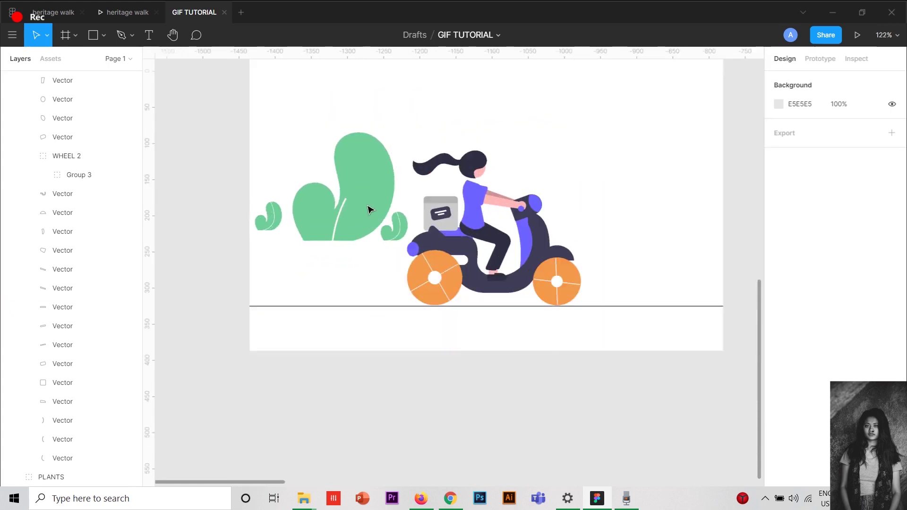
scroll(369, 209, down, 10)
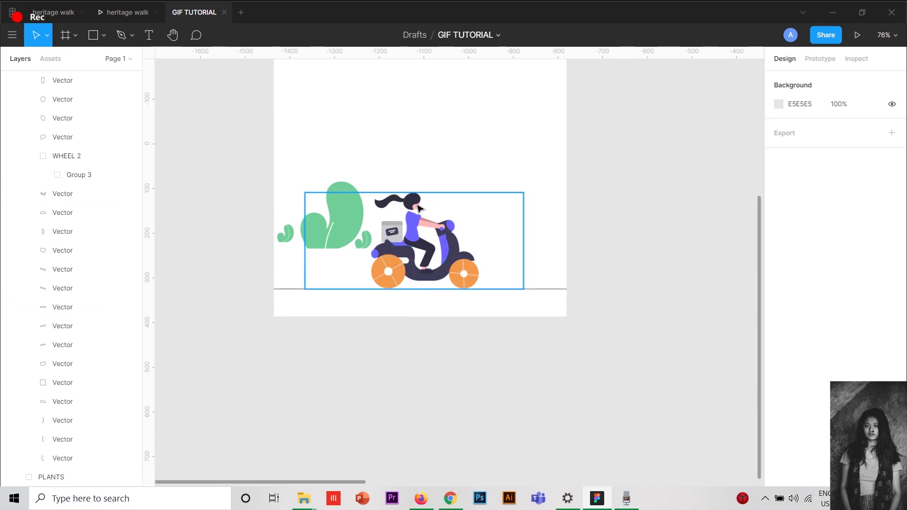
click(418, 208)
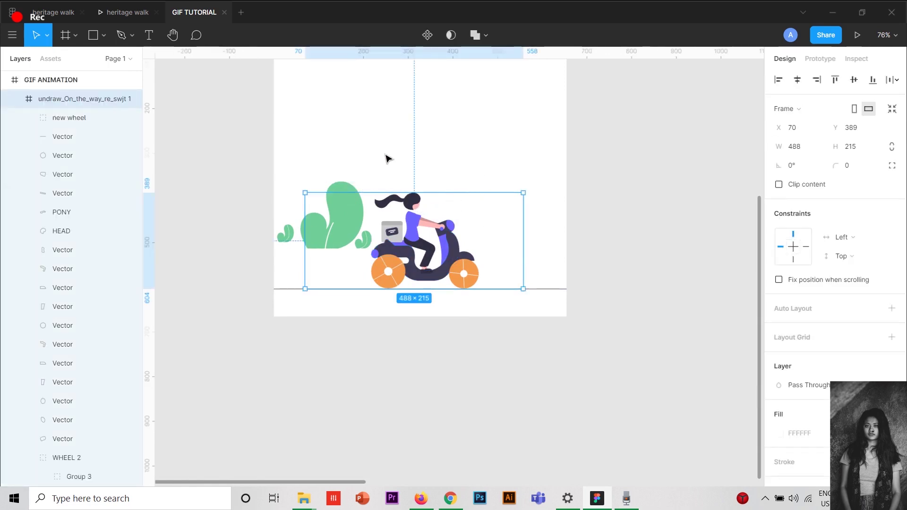
click(370, 138)
scroll(308, 237, up, 2)
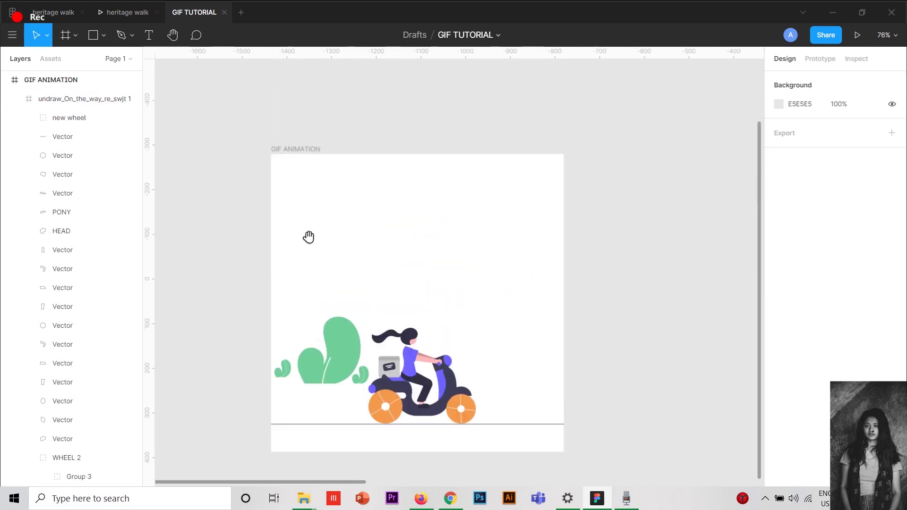
click(271, 150)
scroll(360, 209, down, 1)
scroll(382, 184, down, 1)
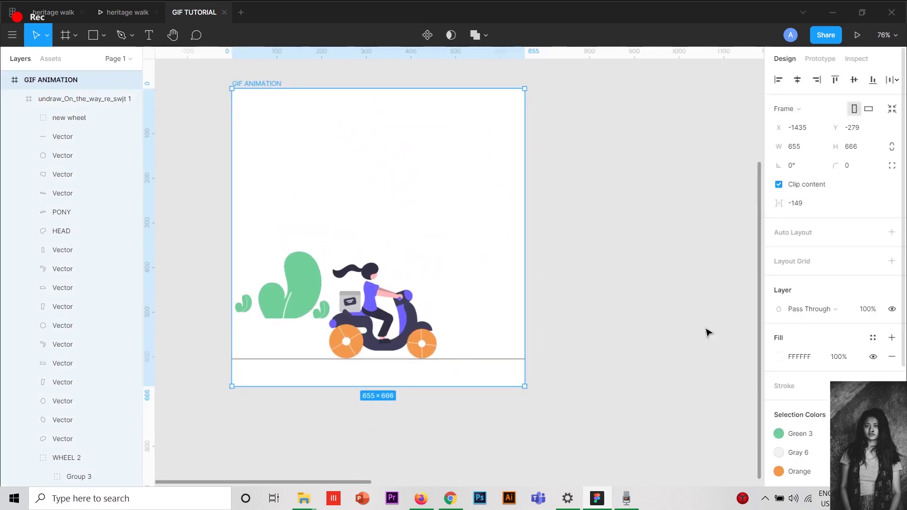
right_click(588, 222)
mouse_move(613, 257)
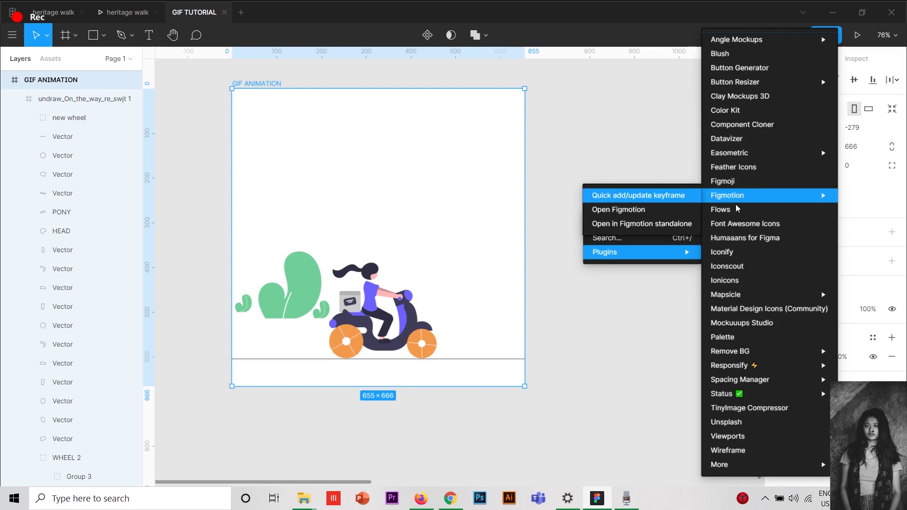
mouse_move(760, 298)
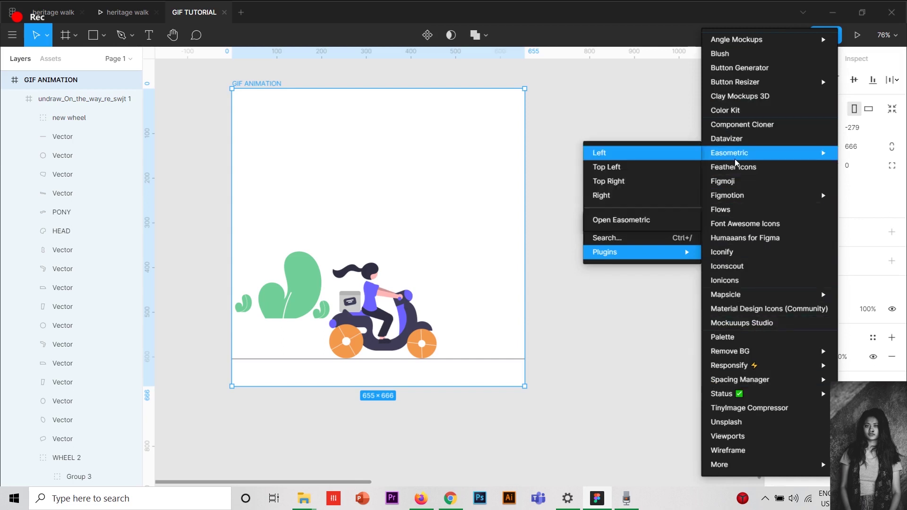
mouse_move(752, 196)
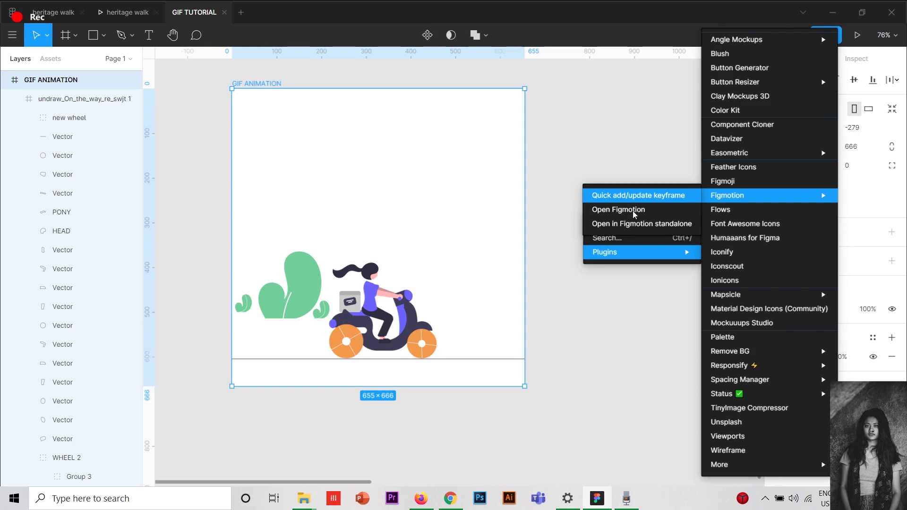
click(616, 131)
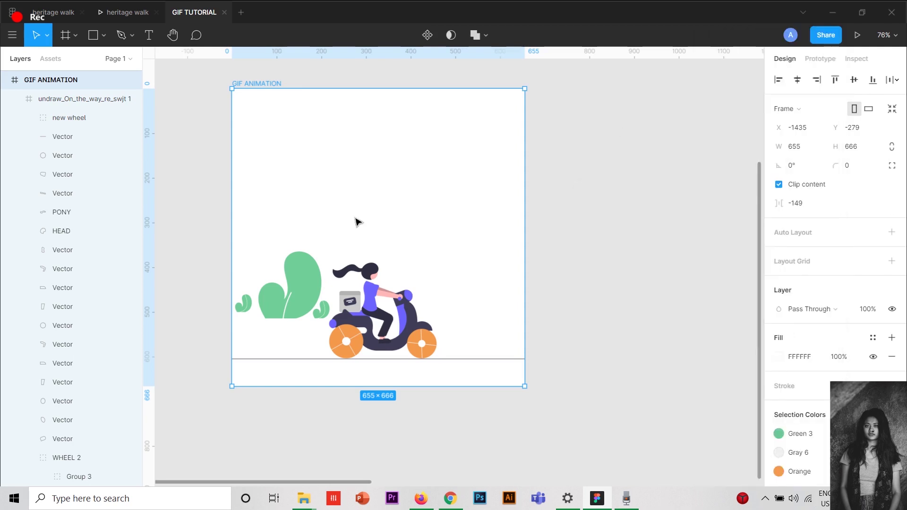
click(13, 7)
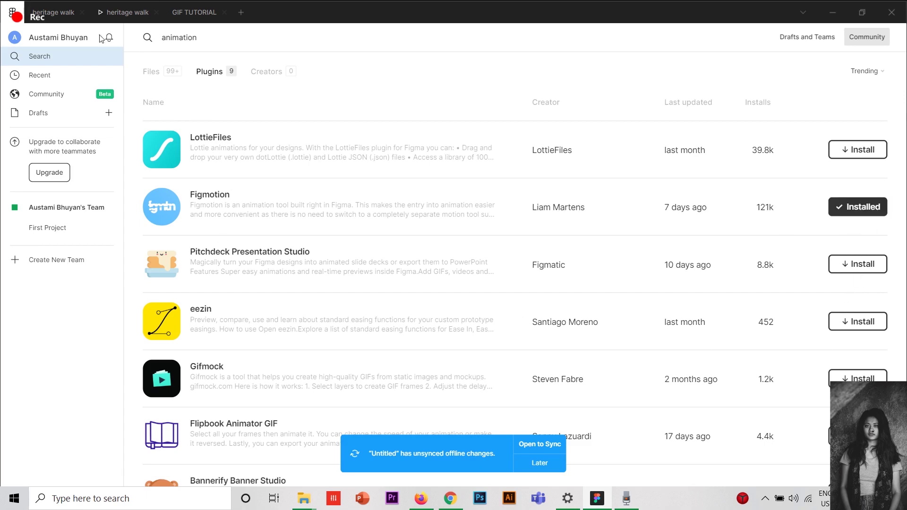
click(208, 12)
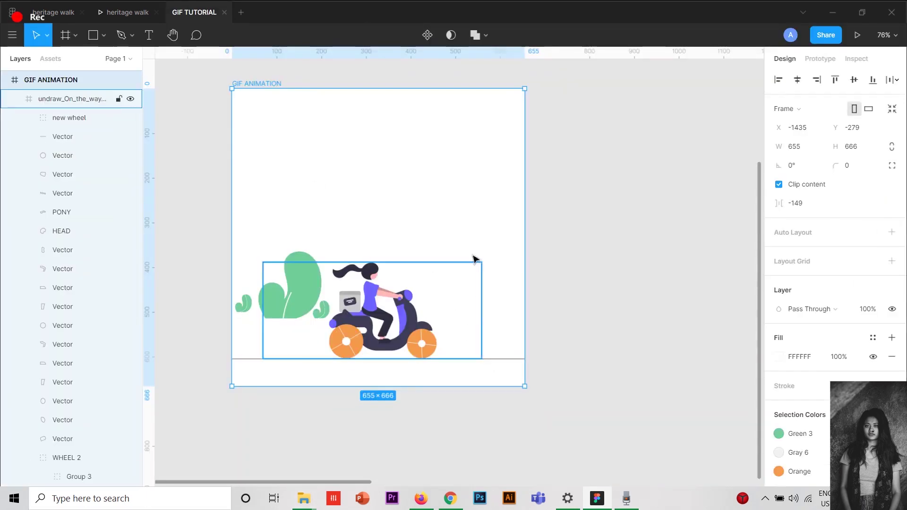
Launch the Figmotion plugin on the selected GIF ANIMATION frame
right_click(514, 129)
mouse_move(560, 373)
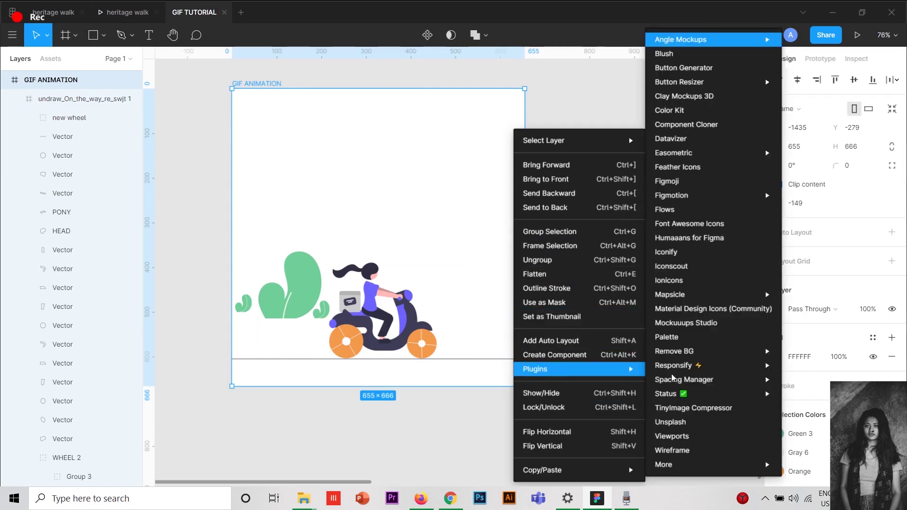
mouse_move(723, 193)
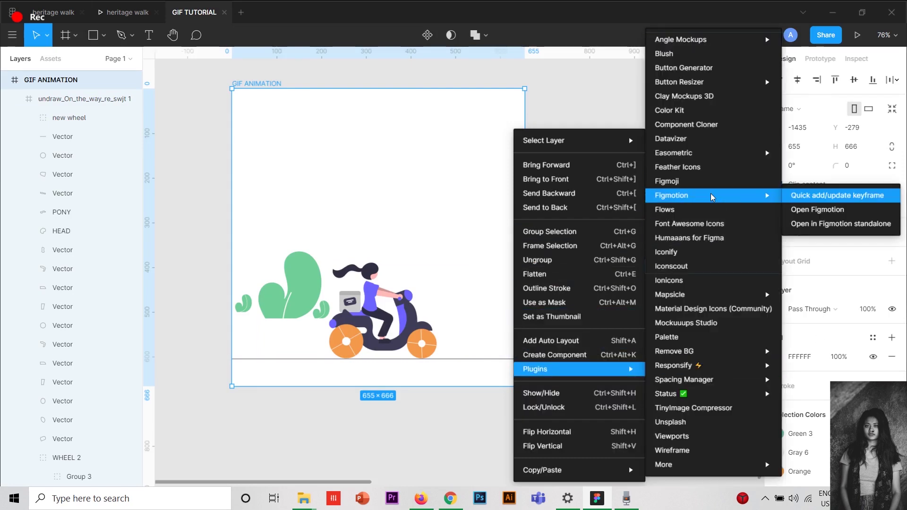
click(811, 212)
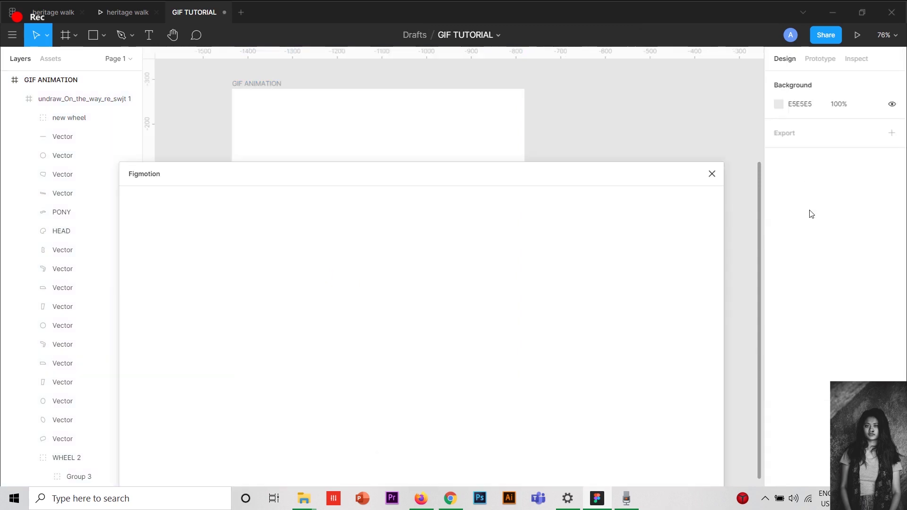
Rearrange the Figmotion window and GIF ANIMATION frame so the whole illustration is visible
drag(399, 177, 726, 121)
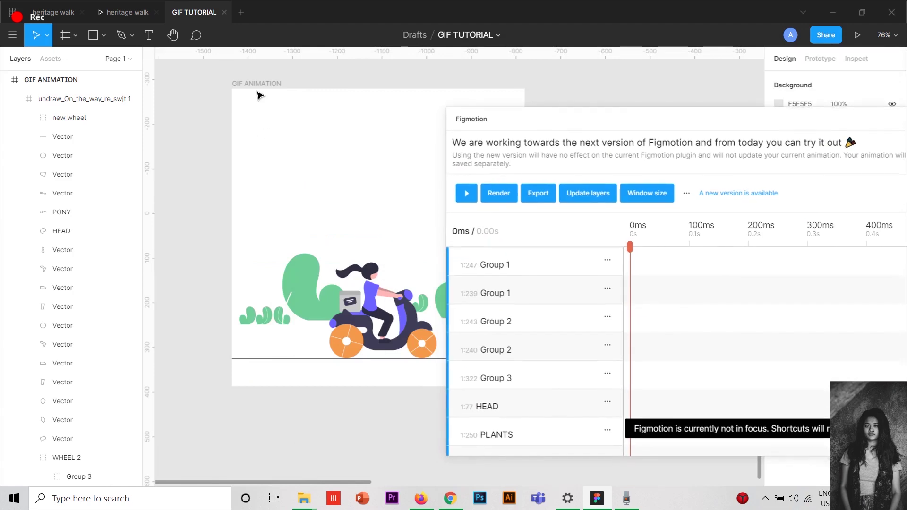
drag(260, 93, 159, 108)
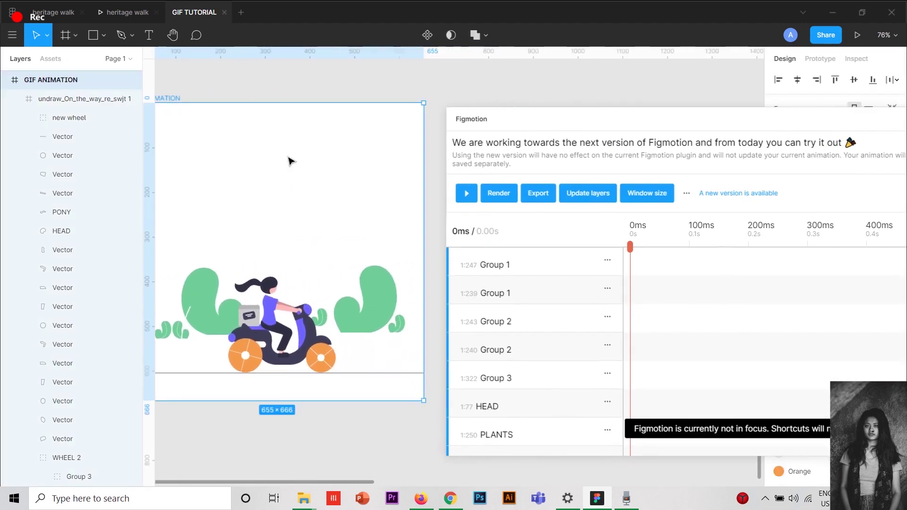
drag(284, 134, 306, 135)
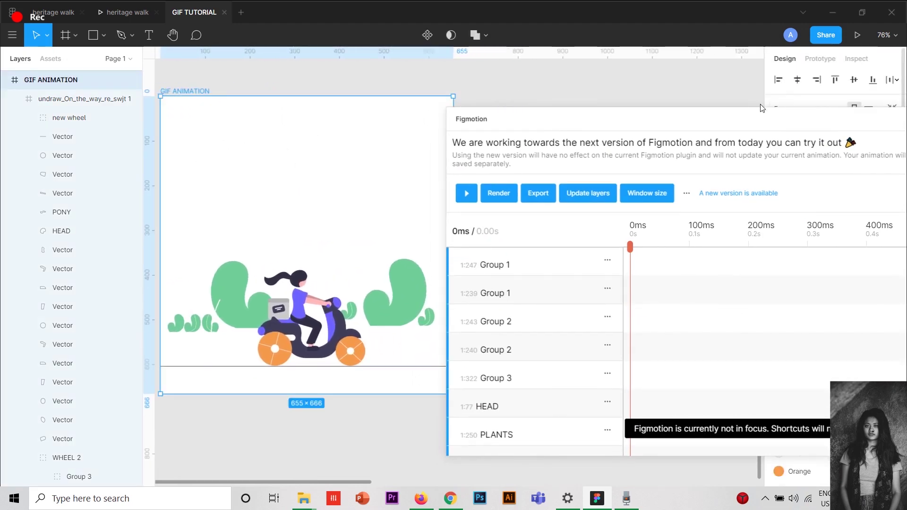
drag(744, 128, 704, 102)
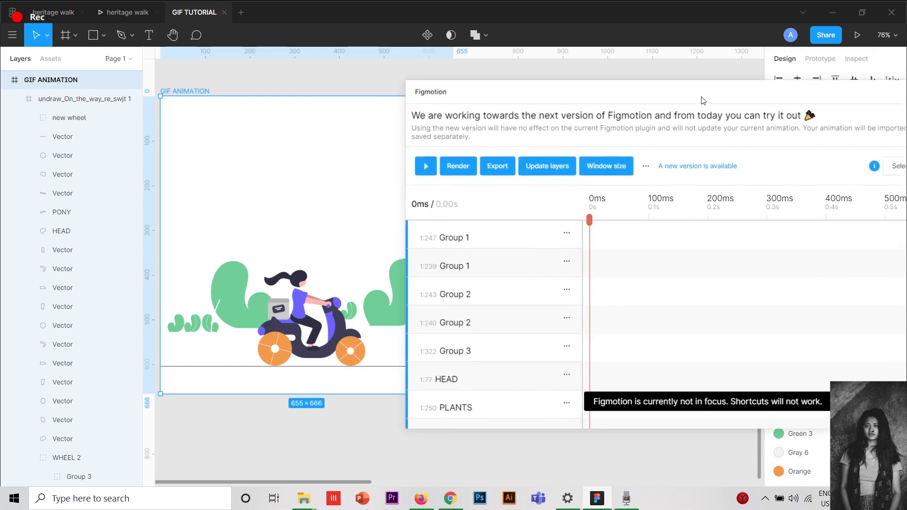
drag(569, 96, 606, 96)
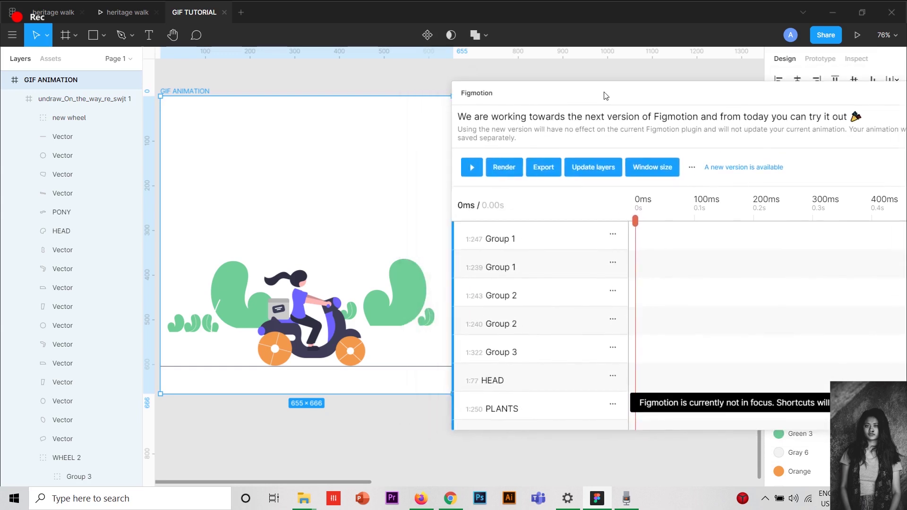
Play the Figmotion preview, then select the rear wheel's WHEEL 2 row for animating
click(472, 172)
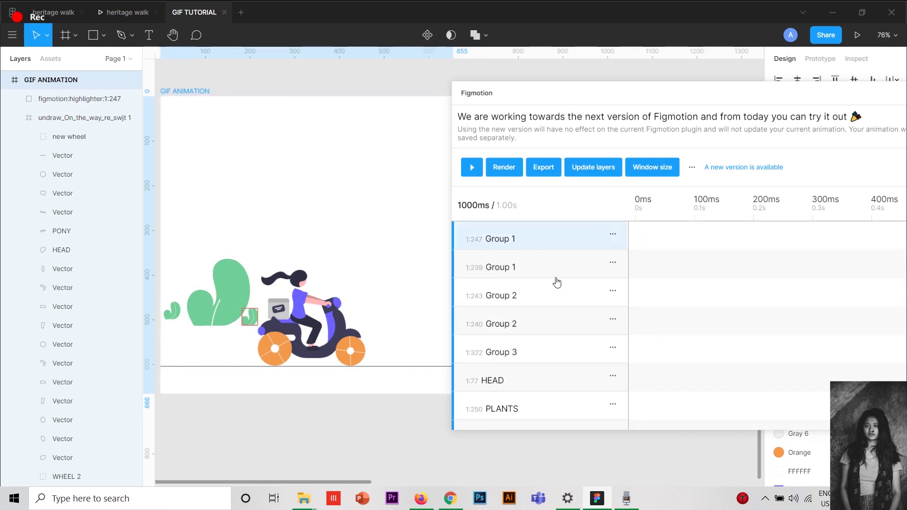
scroll(516, 265, down, 3)
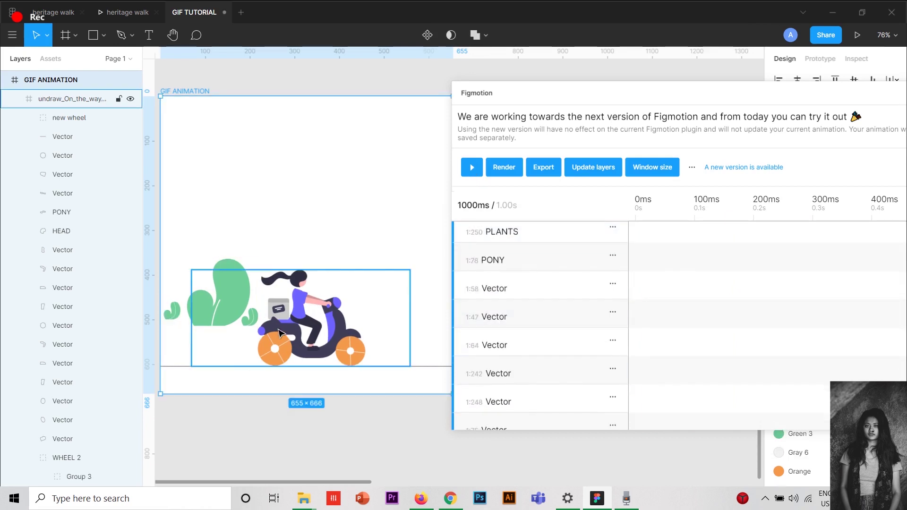
click(293, 366)
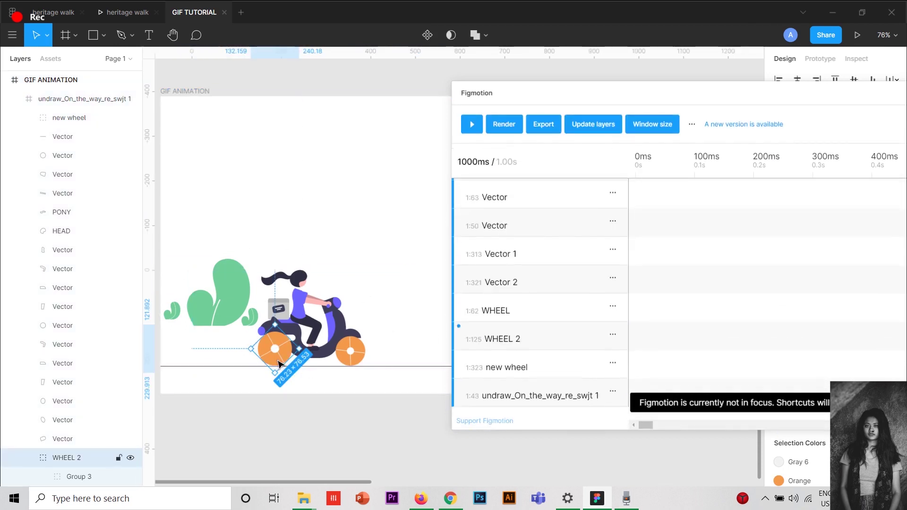
click(508, 375)
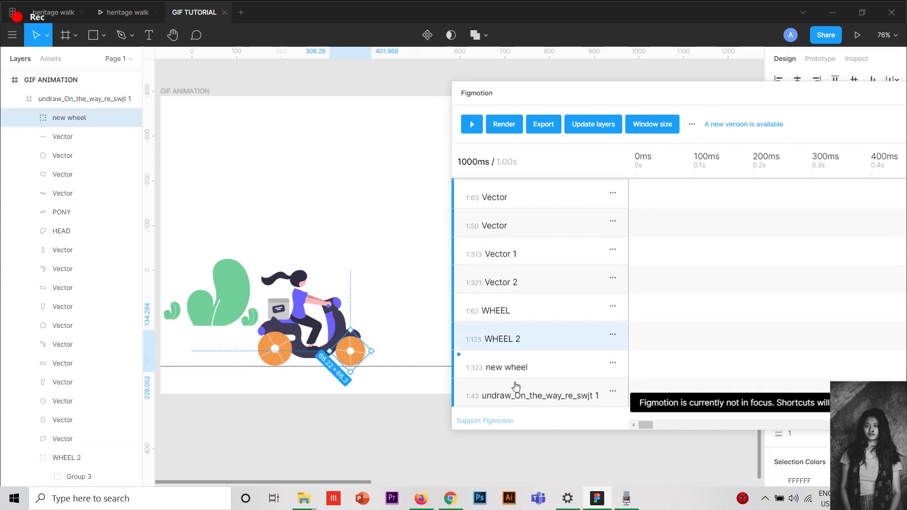
click(515, 345)
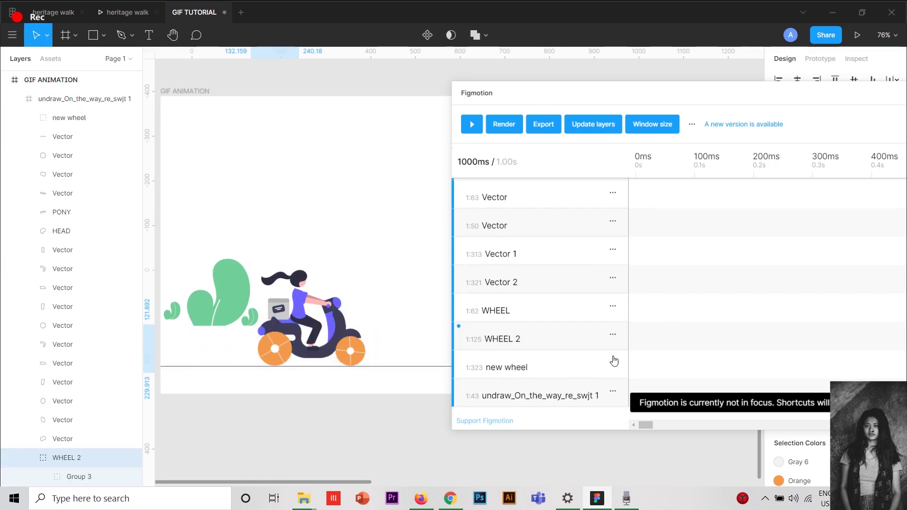
Give WHEEL 2 a linear rotation from 0 to -45 at 1000ms
click(506, 337)
scroll(548, 331, down, 1)
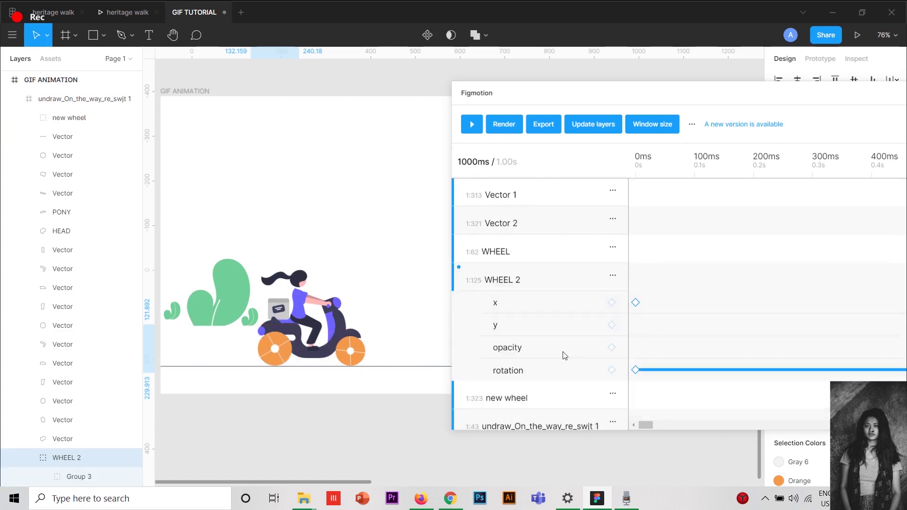
scroll(651, 329, down, 1)
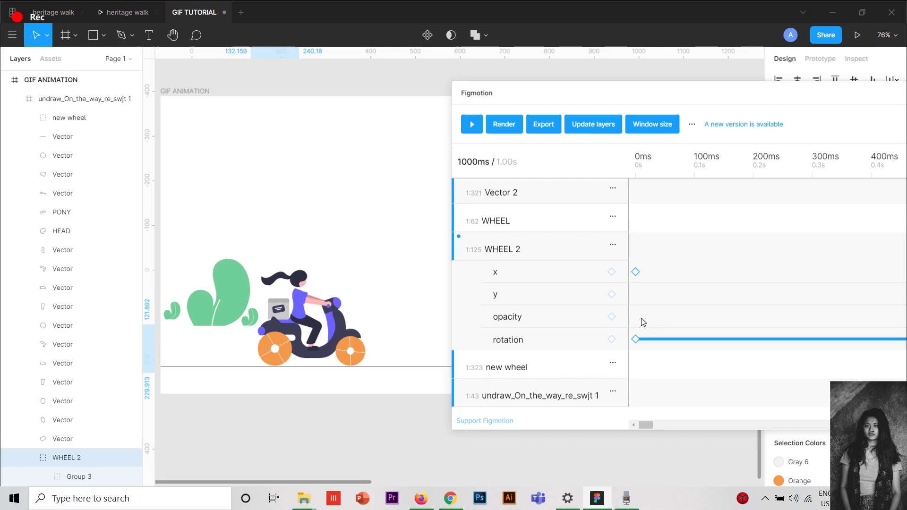
drag(725, 97, 606, 83)
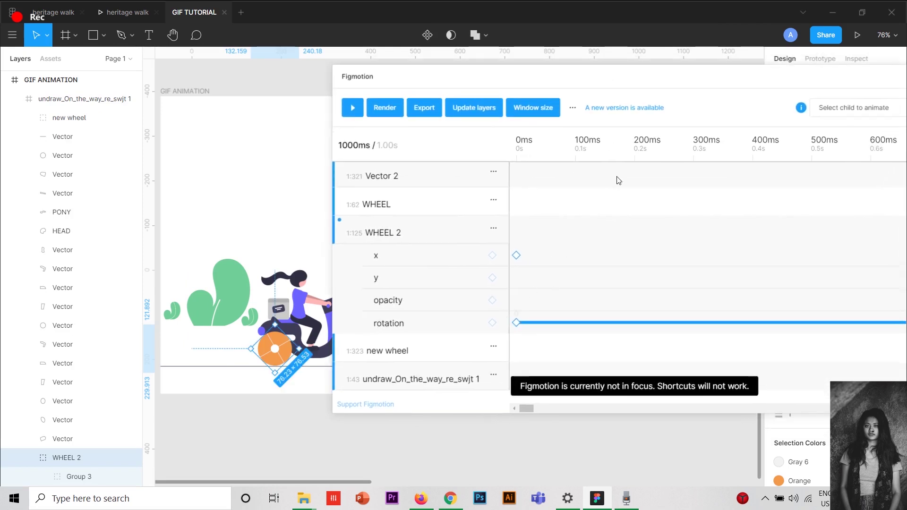
drag(630, 85, 533, 65)
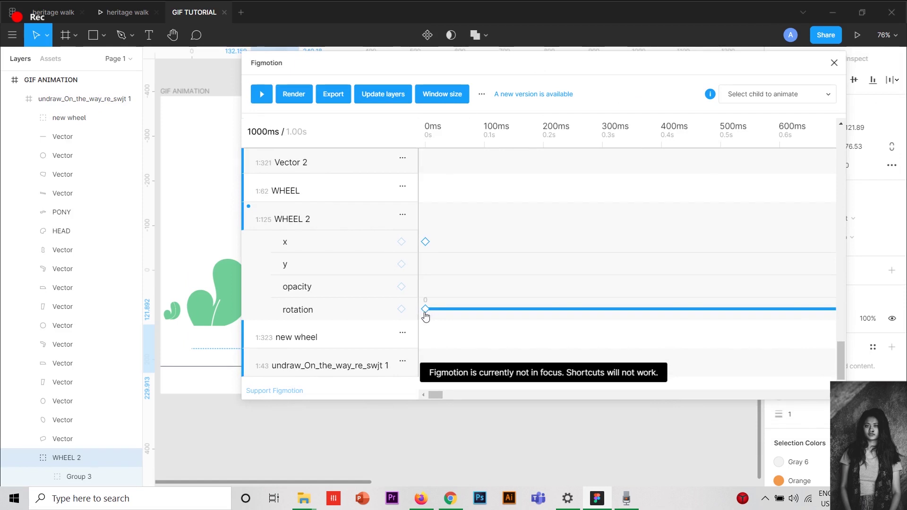
mouse_move(423, 319)
click(425, 311)
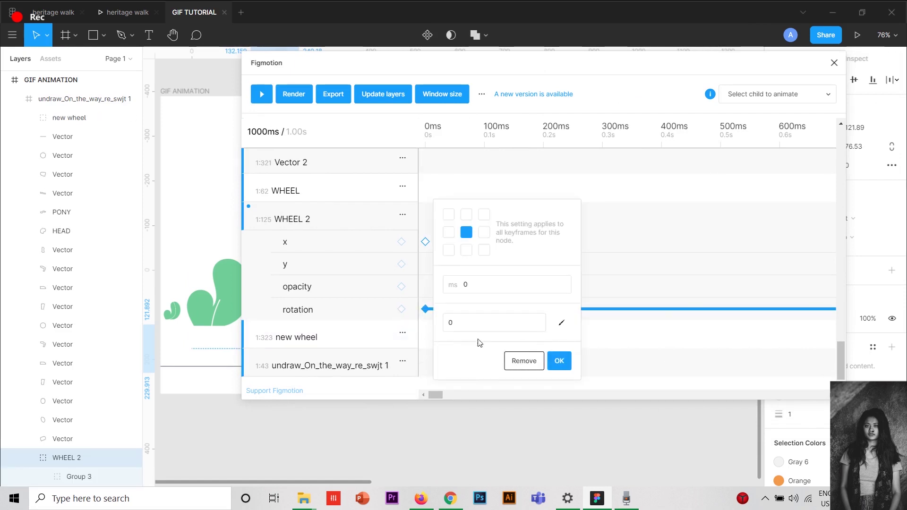
click(559, 360)
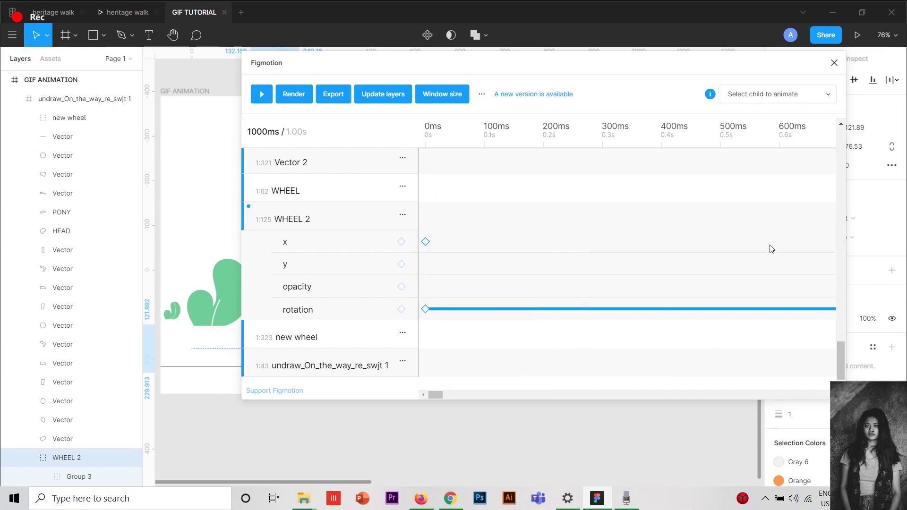
drag(441, 392, 456, 393)
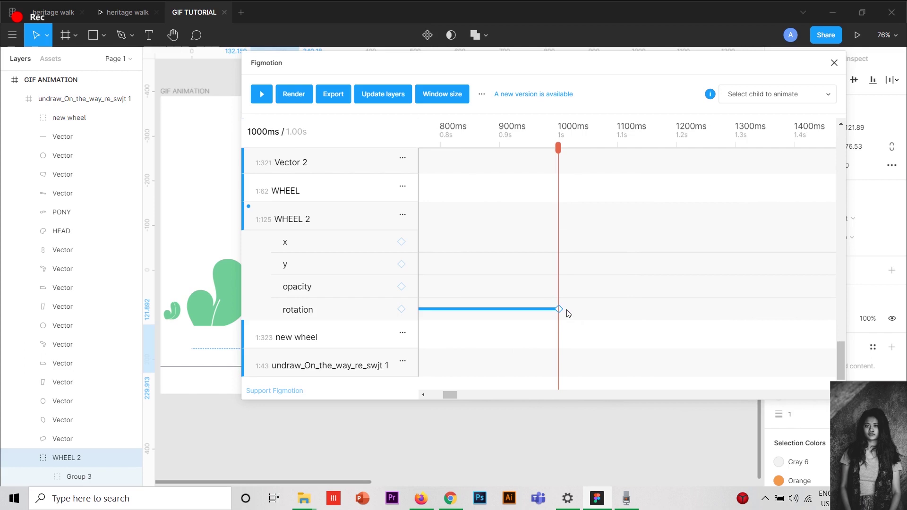
click(560, 310)
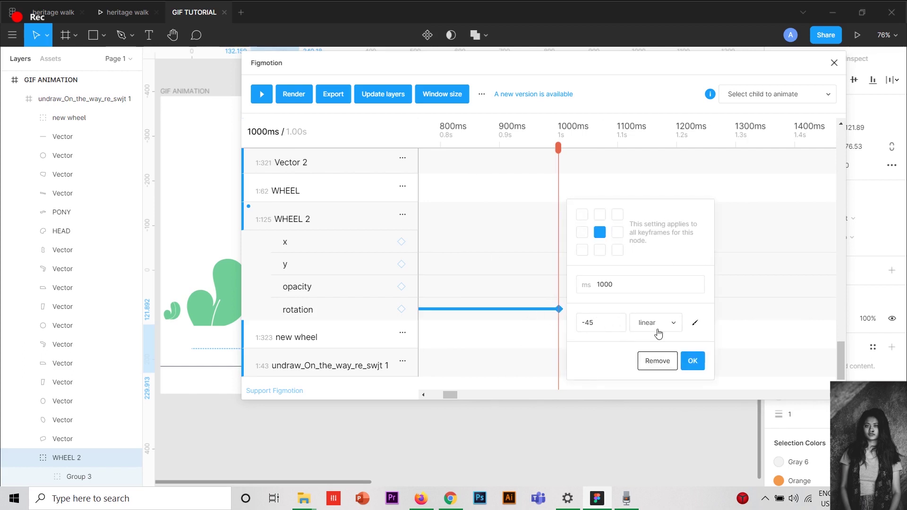
click(693, 364)
Set the new wheel's 1000ms rotation keyframe to -45 with linear easing
click(336, 346)
scroll(533, 357, down, 2)
scroll(541, 342, up, 1)
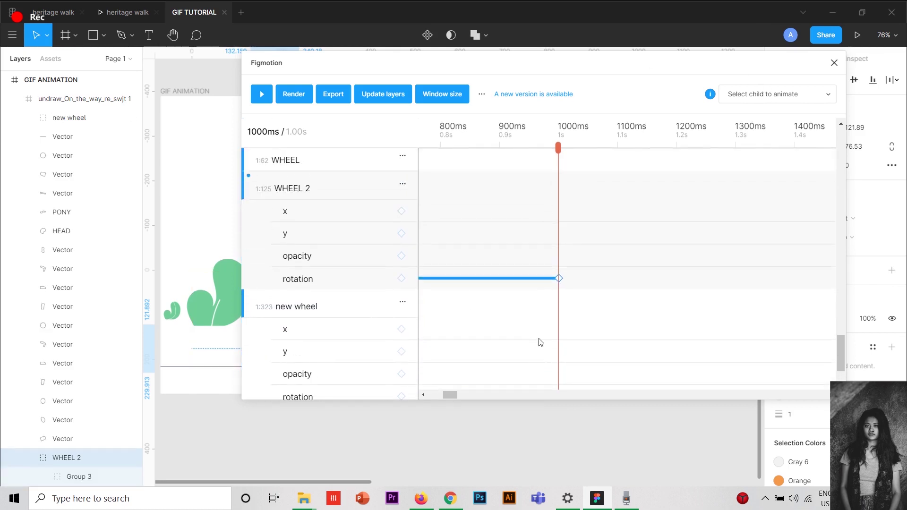
scroll(541, 342, down, 1)
click(559, 337)
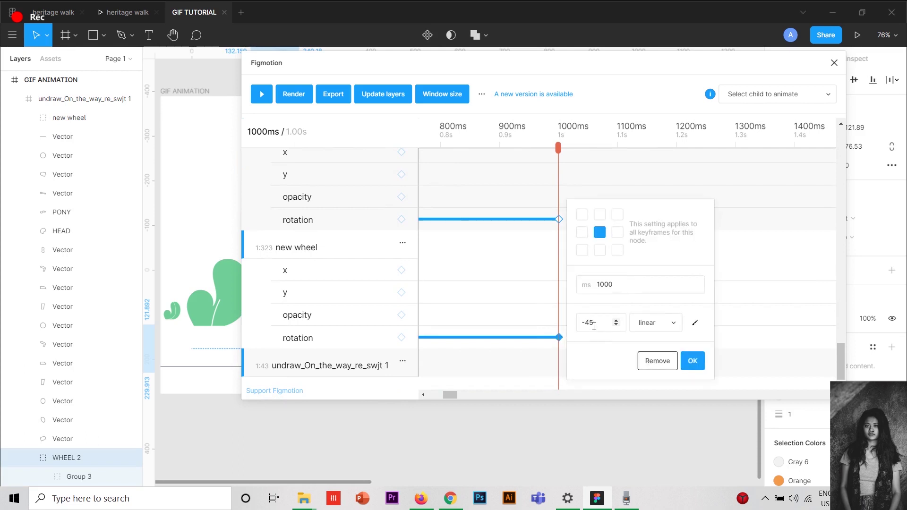
click(693, 360)
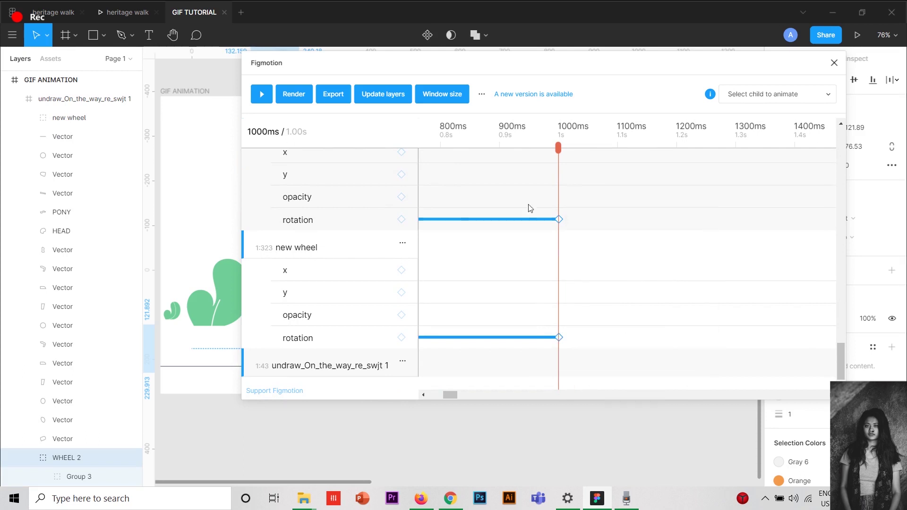
drag(559, 148, 123, 268)
Expand PONY's tracks, rewind the timeline to 0 ms, and move Figmotion over the canvas
scroll(331, 237, up, 1)
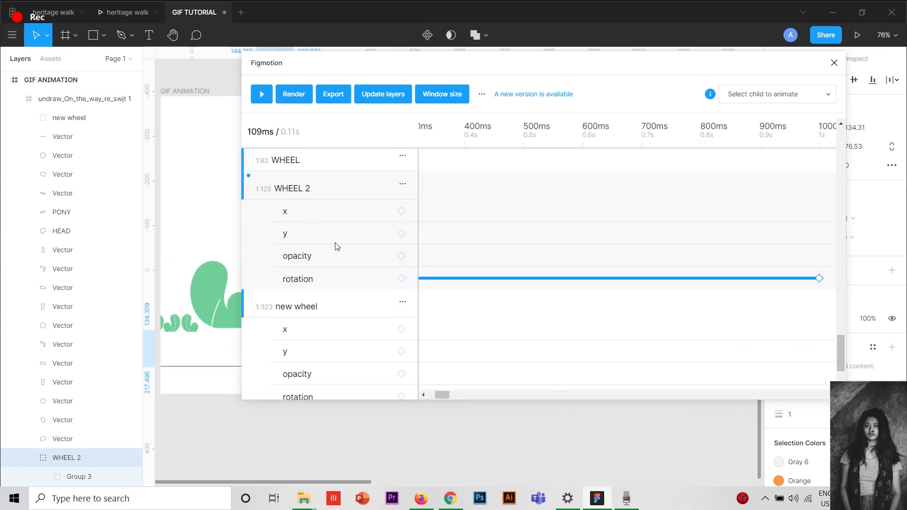
scroll(337, 246, up, 10)
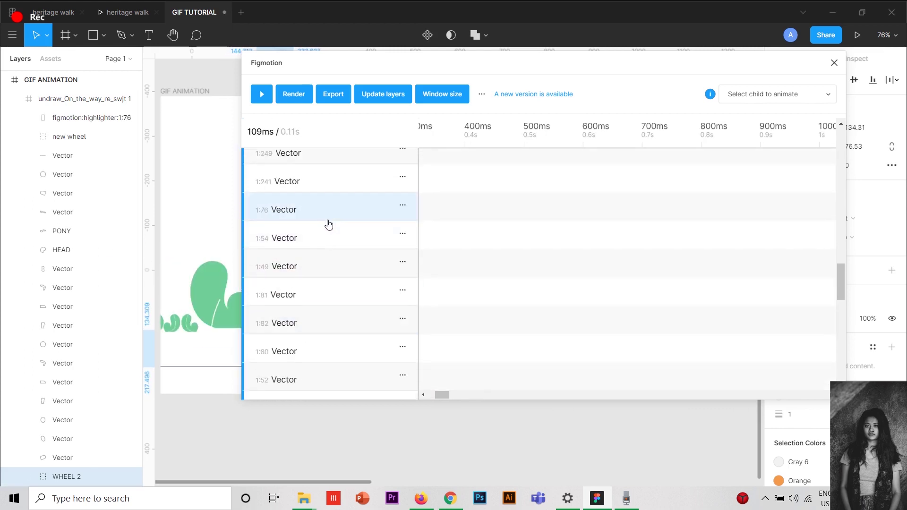
scroll(331, 231, up, 4)
scroll(326, 222, up, 8)
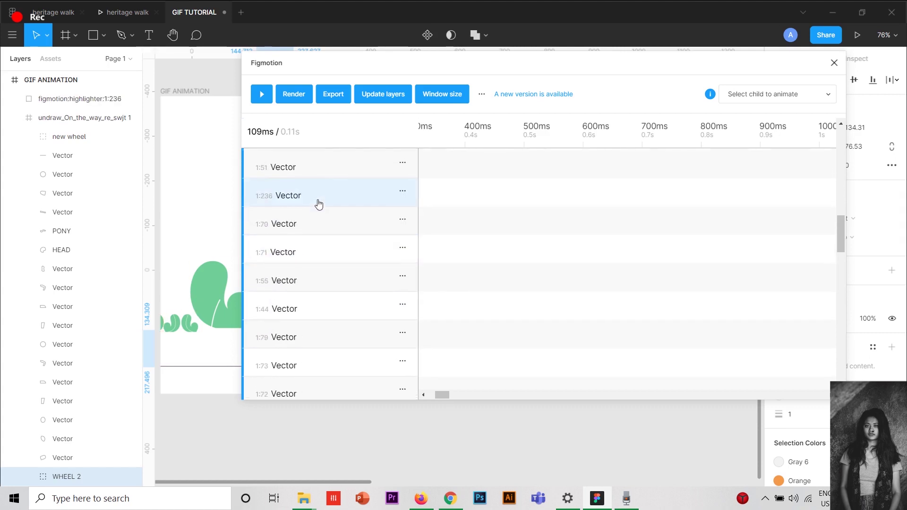
scroll(319, 204, up, 3)
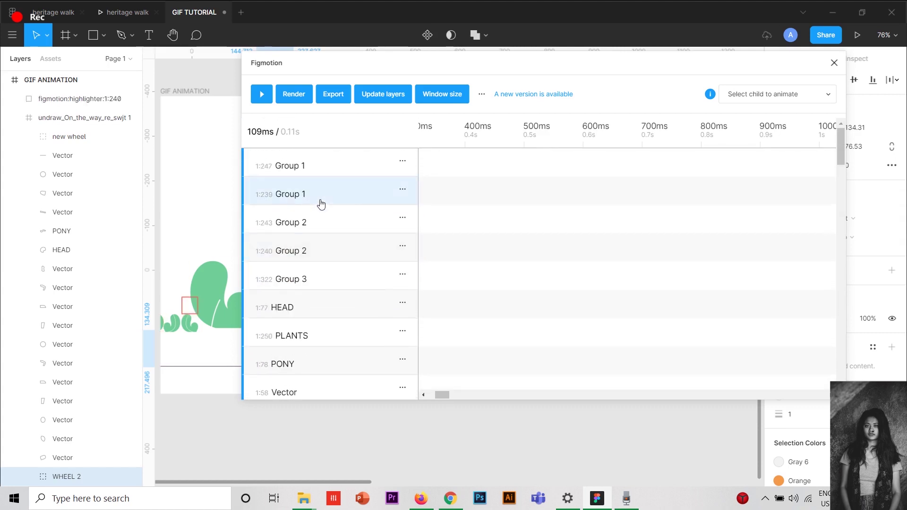
scroll(302, 312, down, 3)
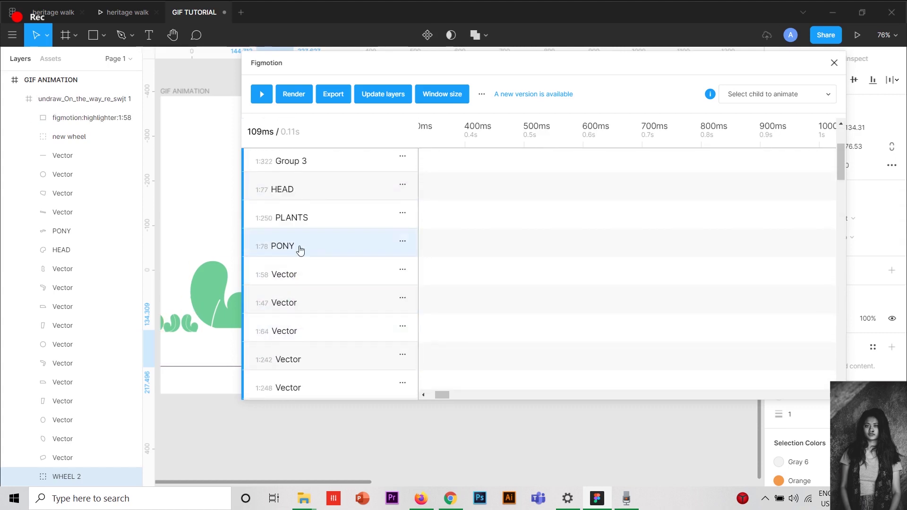
click(297, 247)
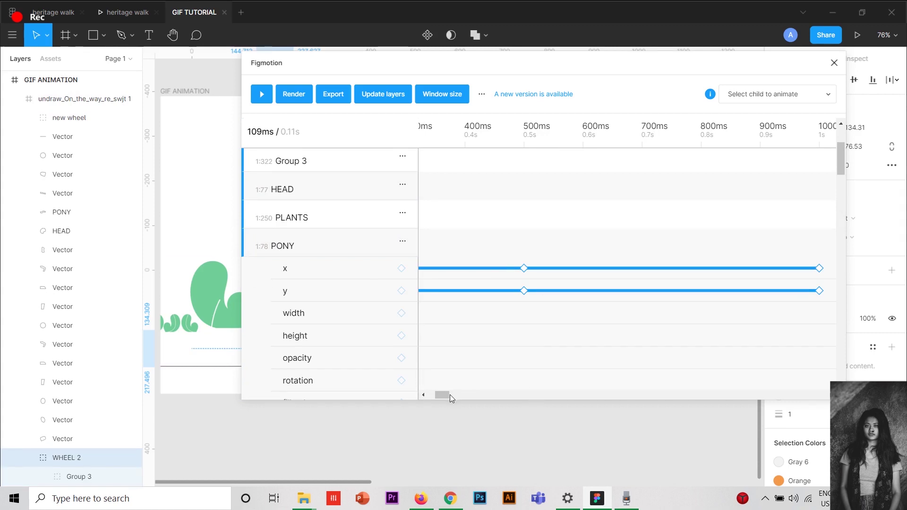
mouse_move(447, 396)
mouse_down()
mouse_move(478, 381)
mouse_move(431, 396)
mouse_up()
drag(485, 151, 425, 150)
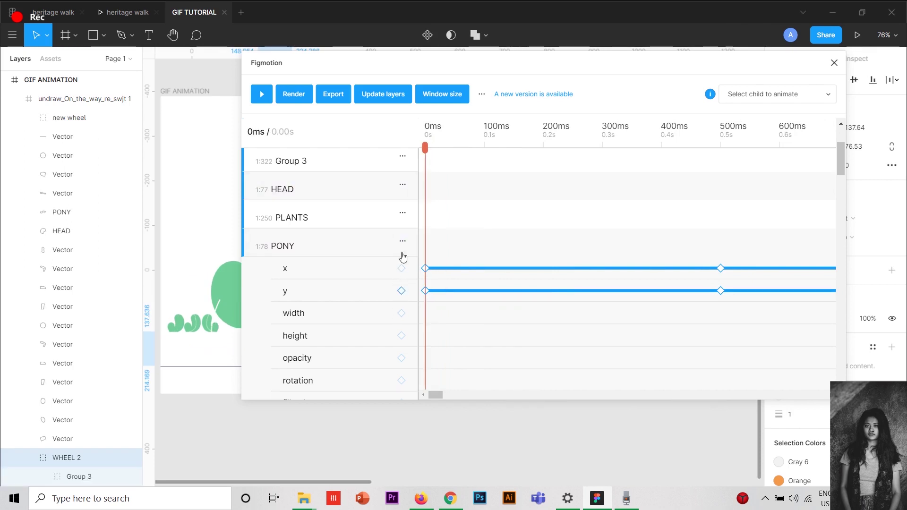
drag(471, 62, 623, 44)
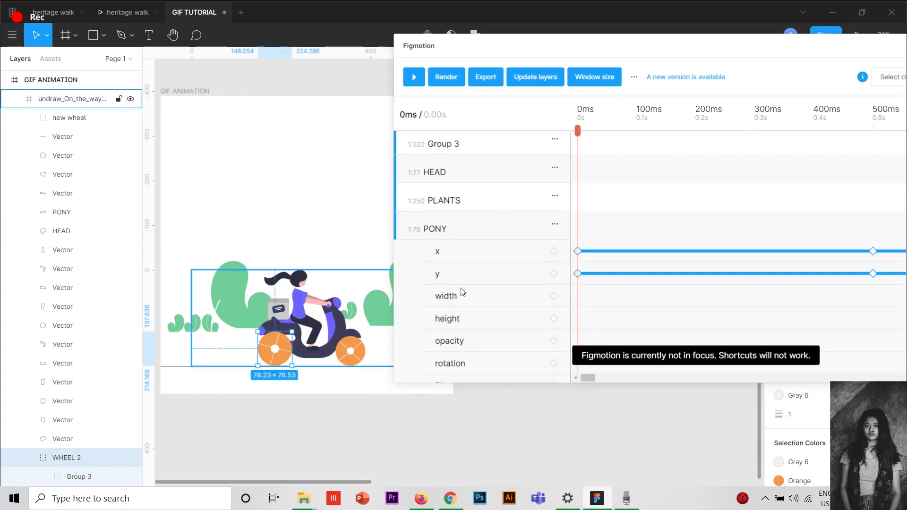
drag(585, 40, 378, 54)
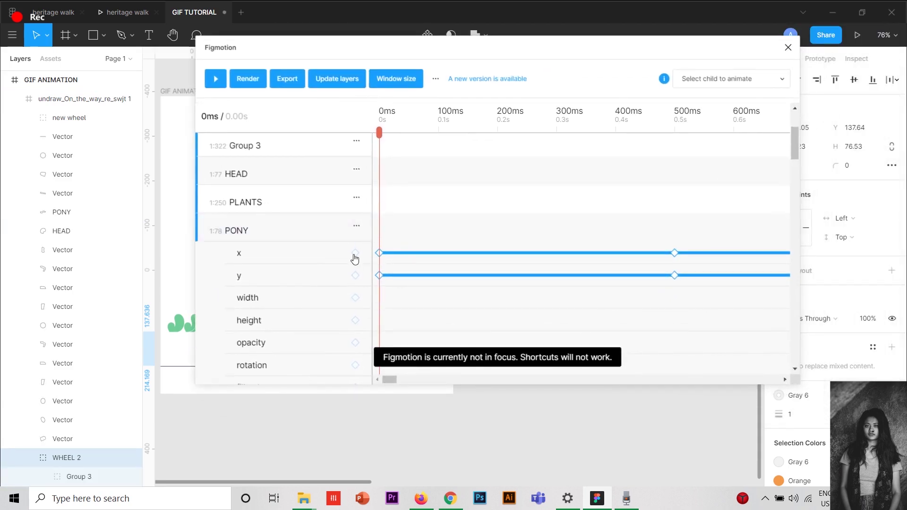
Set PONY's x keyframes to 196.7489, 200 and 190 at 0, 500 and 1000 ms
click(379, 256)
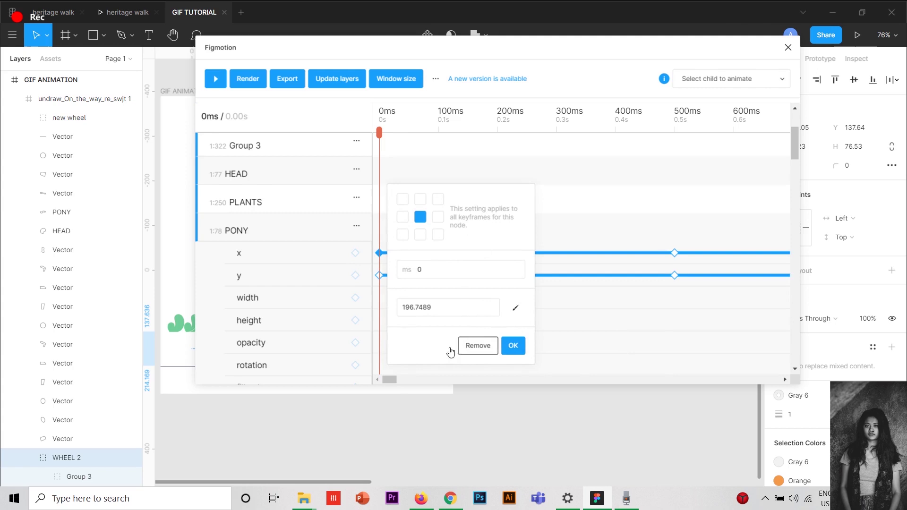
double_click(404, 308)
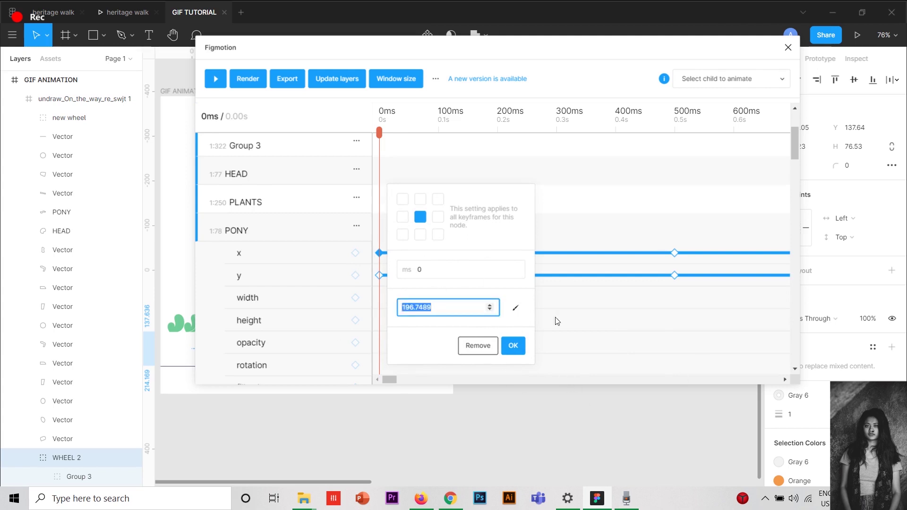
click(513, 345)
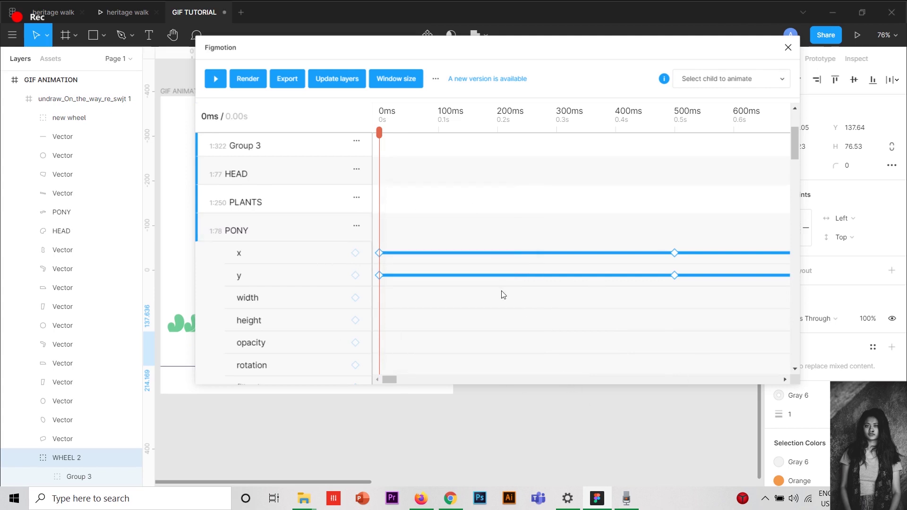
click(675, 254)
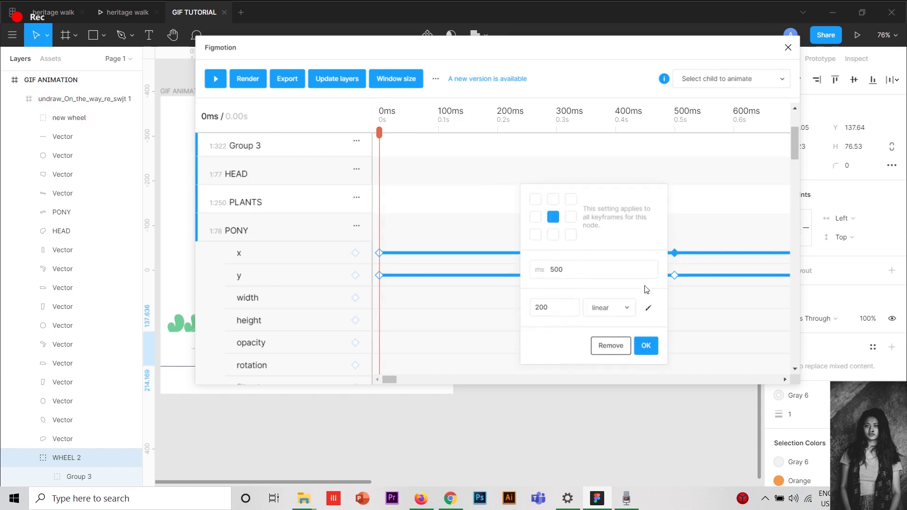
click(644, 344)
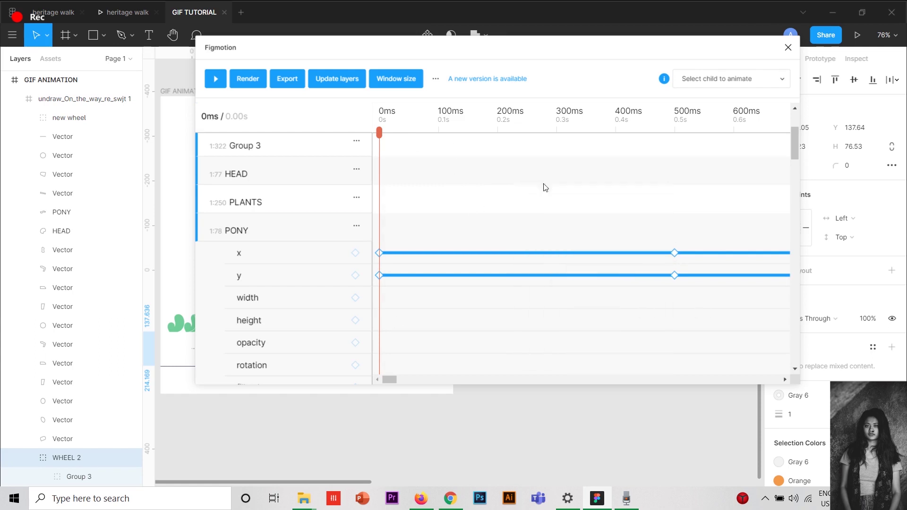
drag(387, 378, 406, 380)
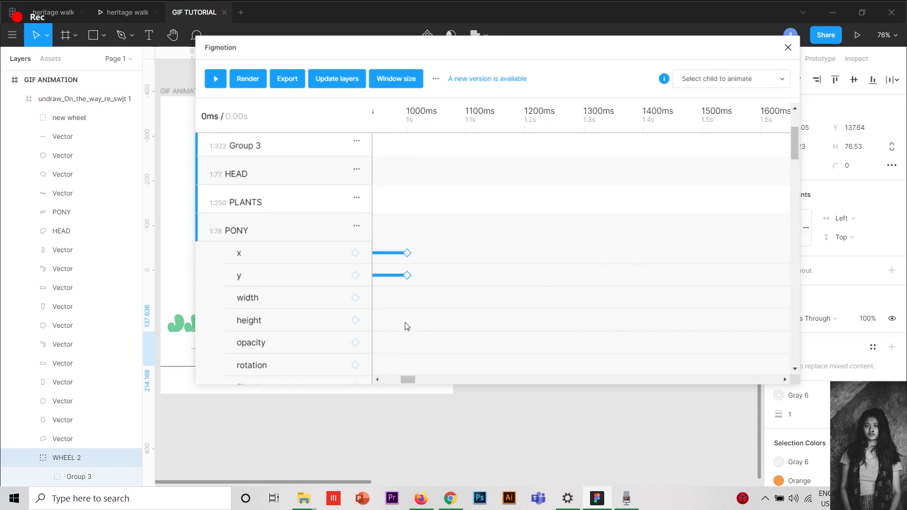
click(407, 254)
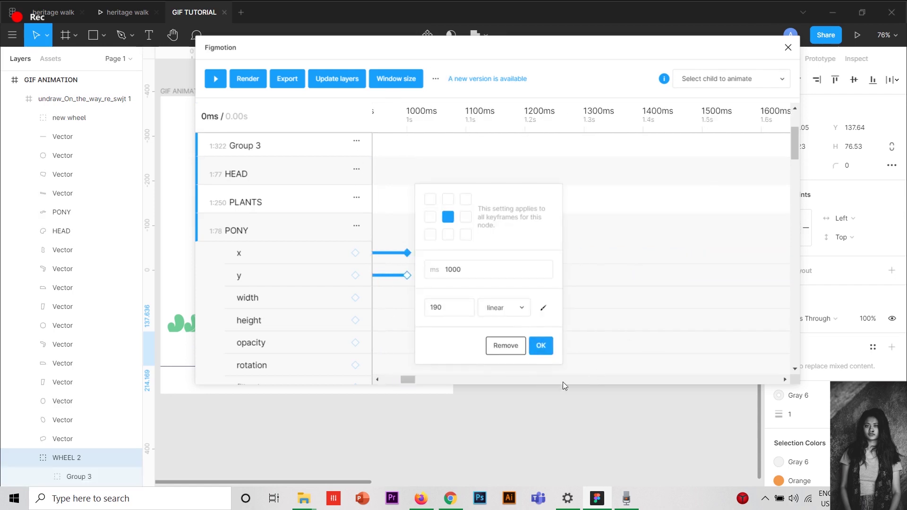
click(534, 352)
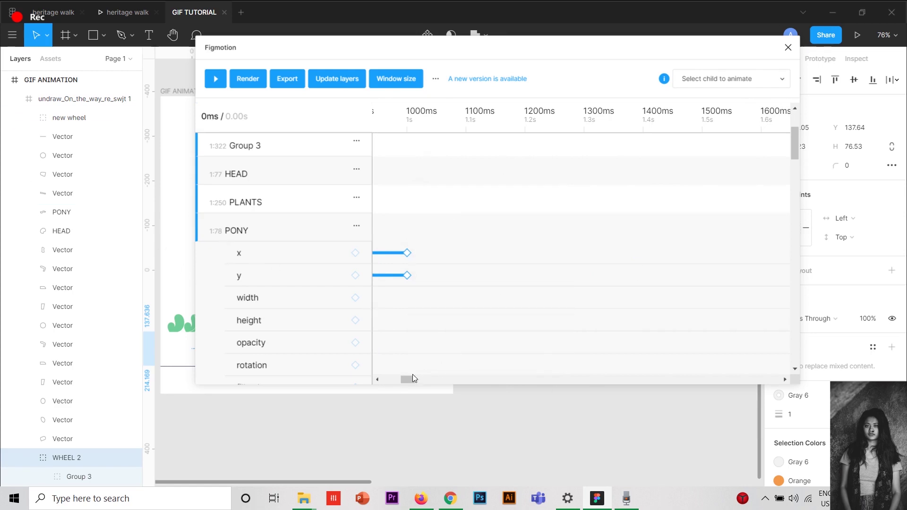
drag(413, 378, 388, 379)
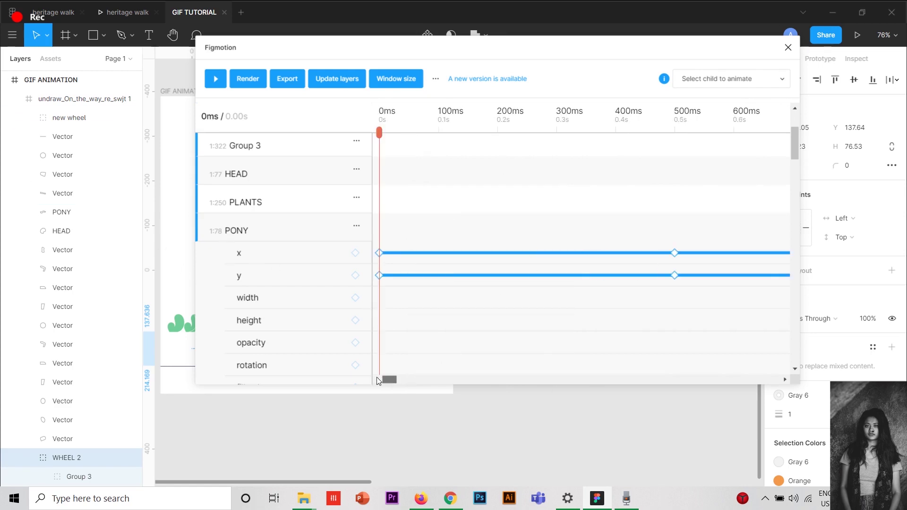
Set PONY's y keyframes to 19.4198, 22 and 19 at 0, 500 and 1000 ms
click(379, 276)
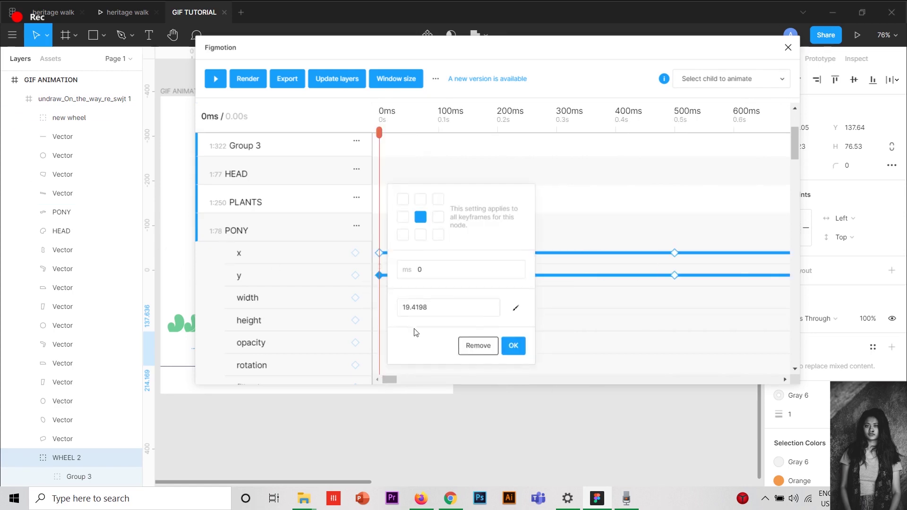
click(513, 347)
click(675, 275)
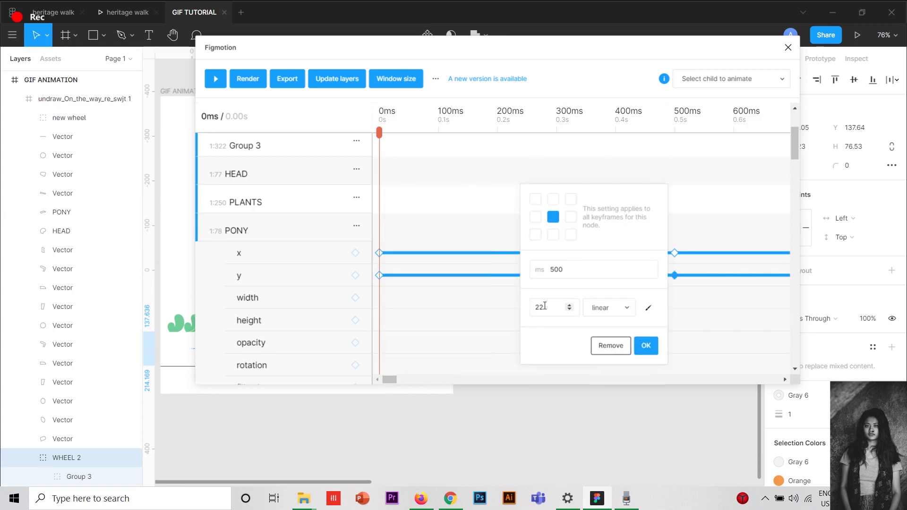
click(641, 345)
drag(389, 380, 404, 380)
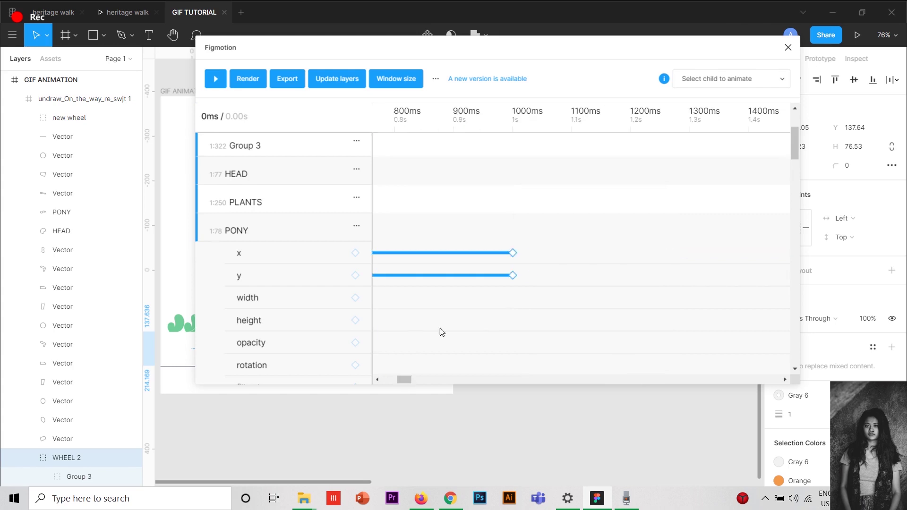
click(513, 276)
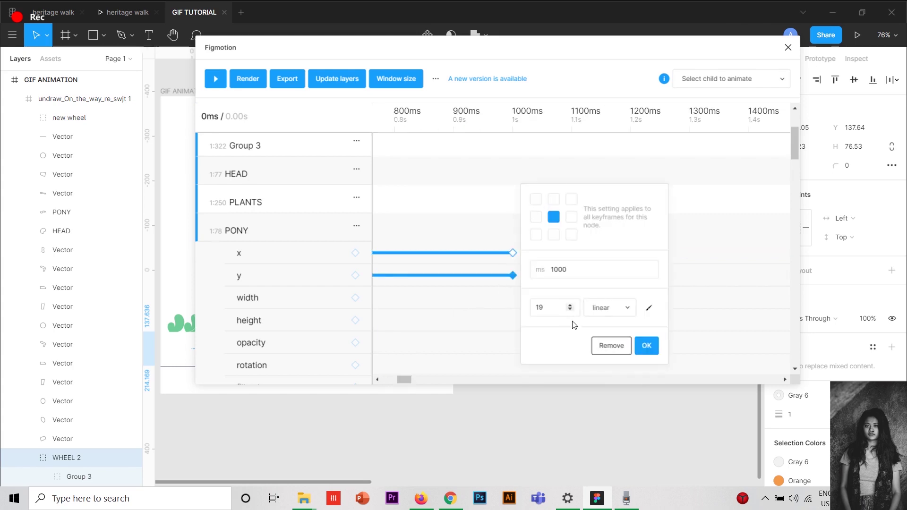
click(650, 348)
Expand the PLANTS layer's x, y, opacity and rotation tracks and scroll the timeline to 0 ms
drag(503, 52, 580, 69)
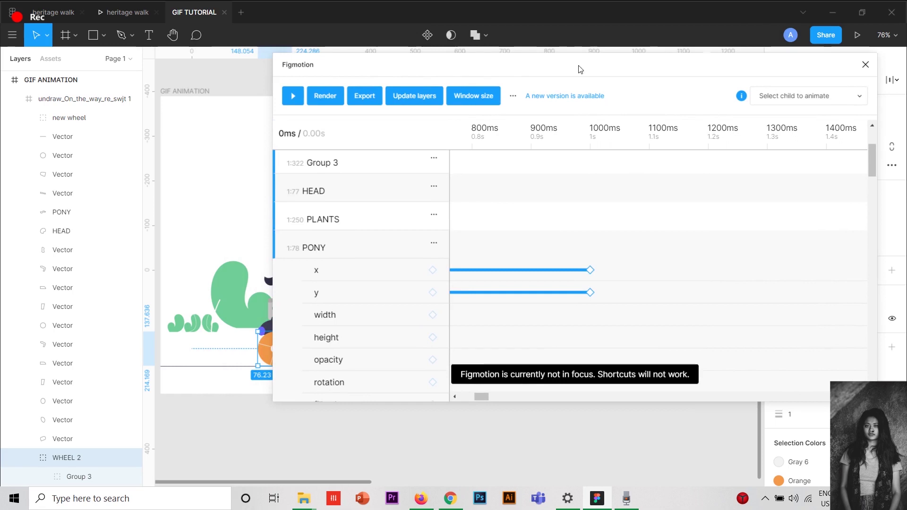
scroll(362, 249, up, 3)
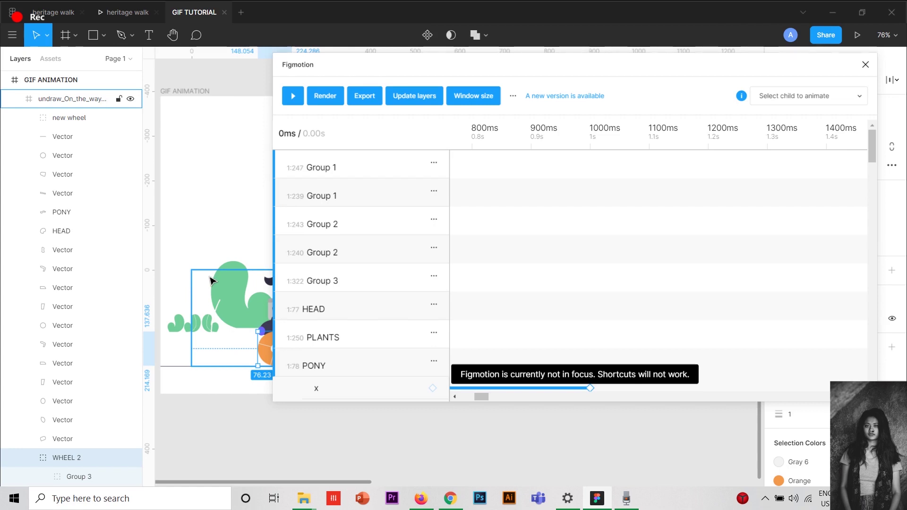
click(349, 340)
scroll(340, 309, down, 1)
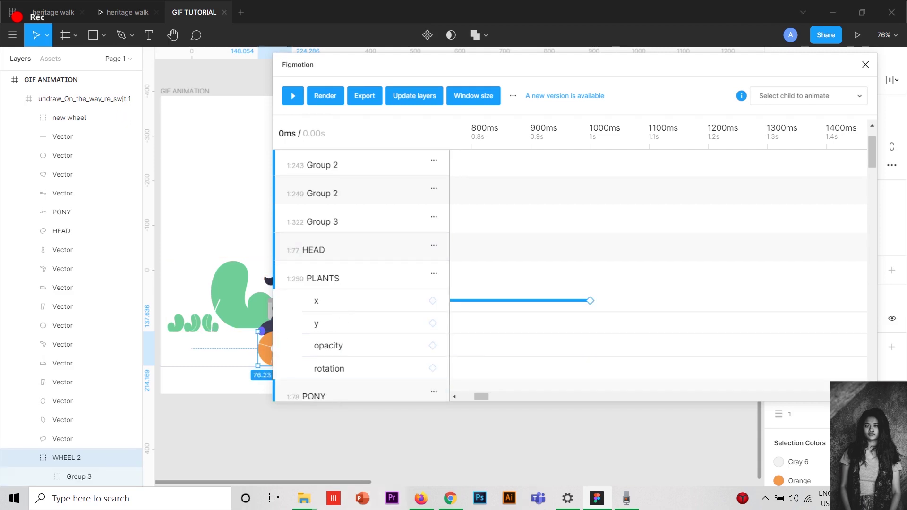
drag(477, 397, 439, 396)
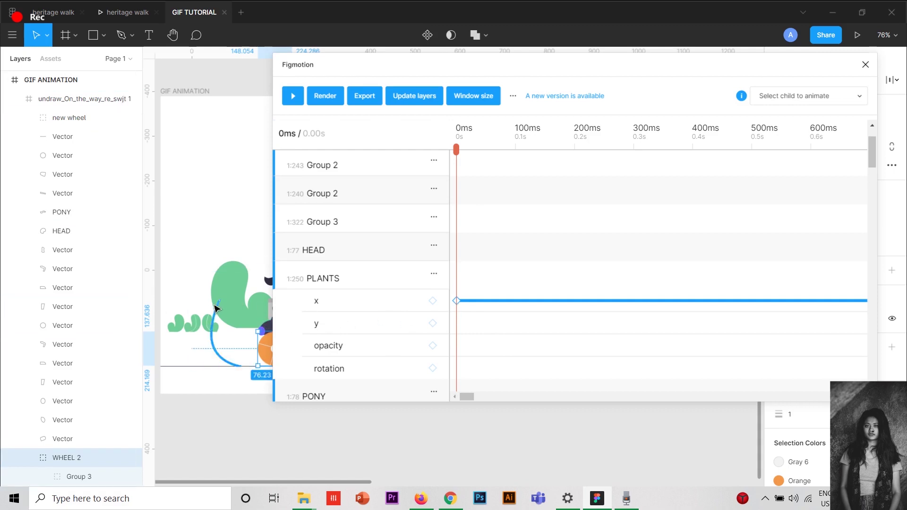
Set PLANTS x keyframes to 314.6151 at 0 ms and -80 at 1000 ms, then preview
click(455, 301)
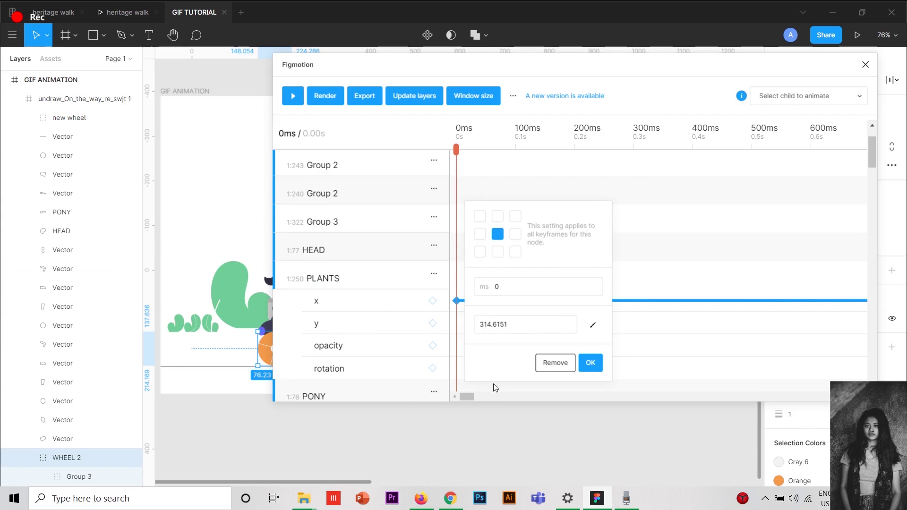
click(591, 363)
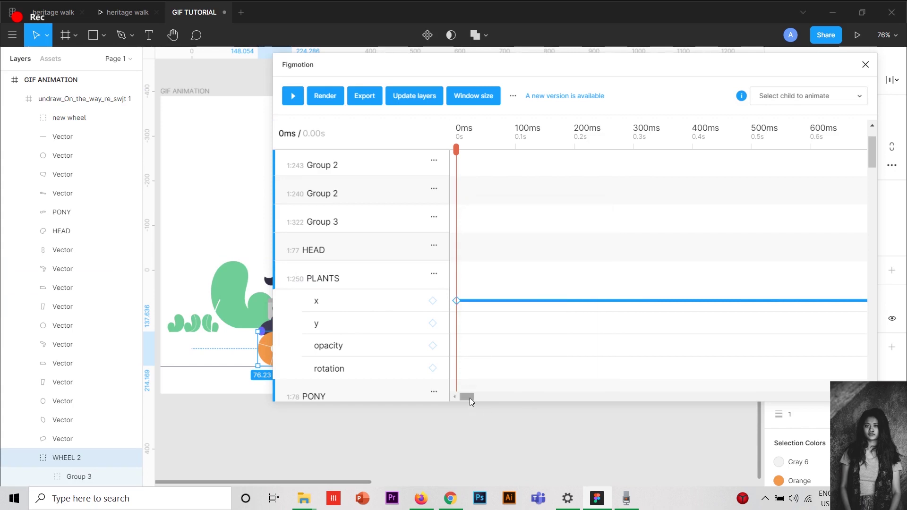
mouse_move(470, 397)
mouse_down()
mouse_move(541, 395)
mouse_move(486, 397)
mouse_up()
click(520, 301)
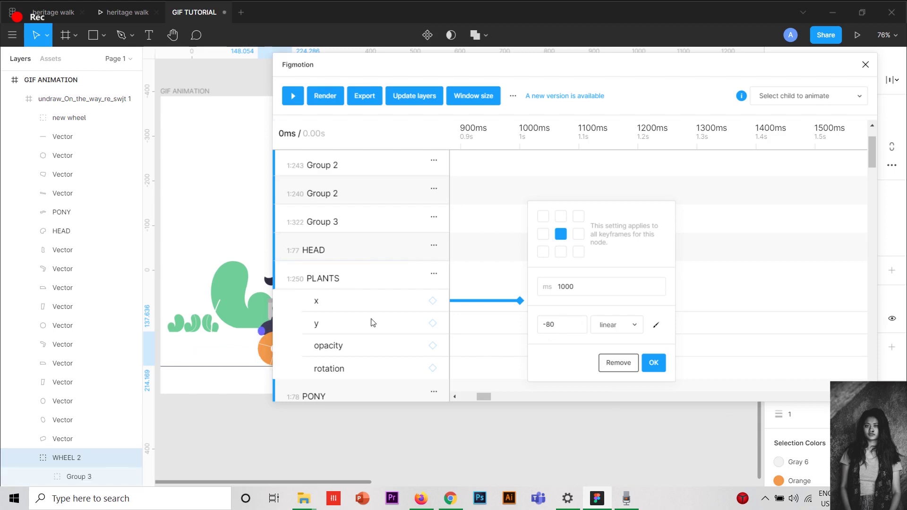
click(659, 364)
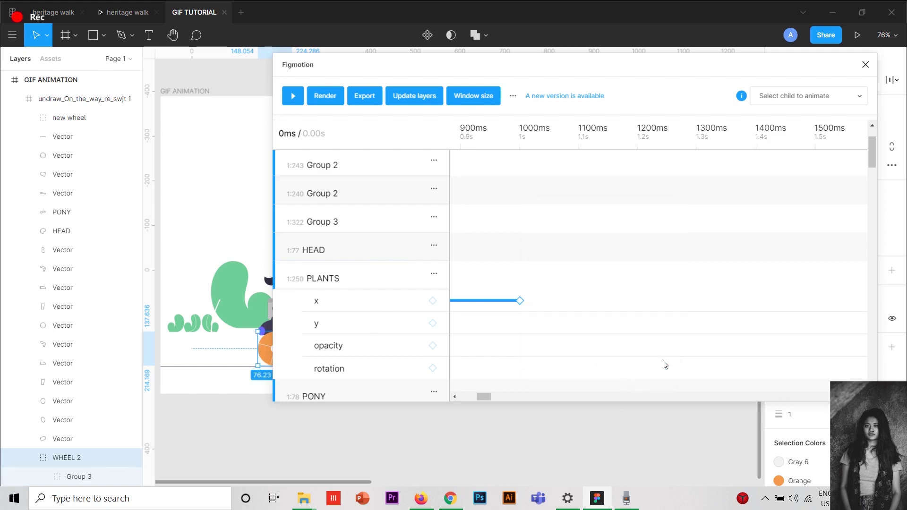
drag(339, 65, 381, 63)
click(335, 94)
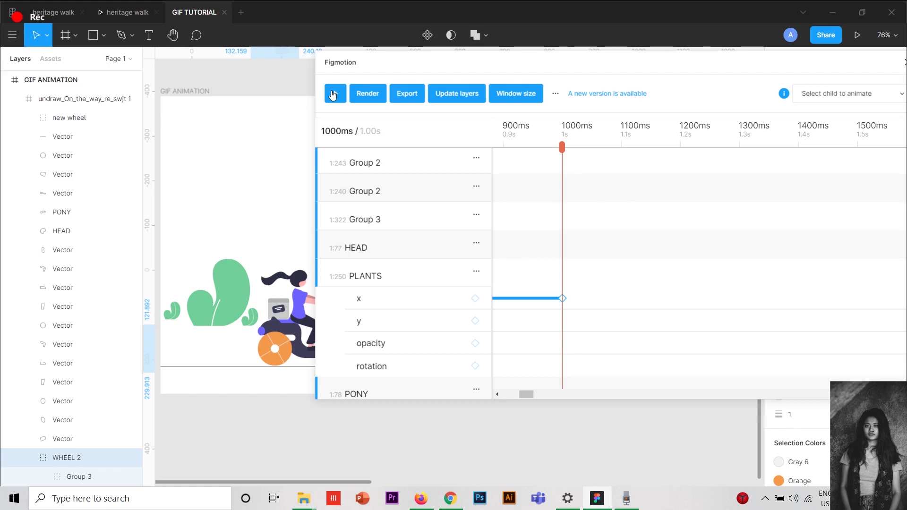
Replay the preview, then drag the playhead from 1000ms back to about 192ms
click(333, 94)
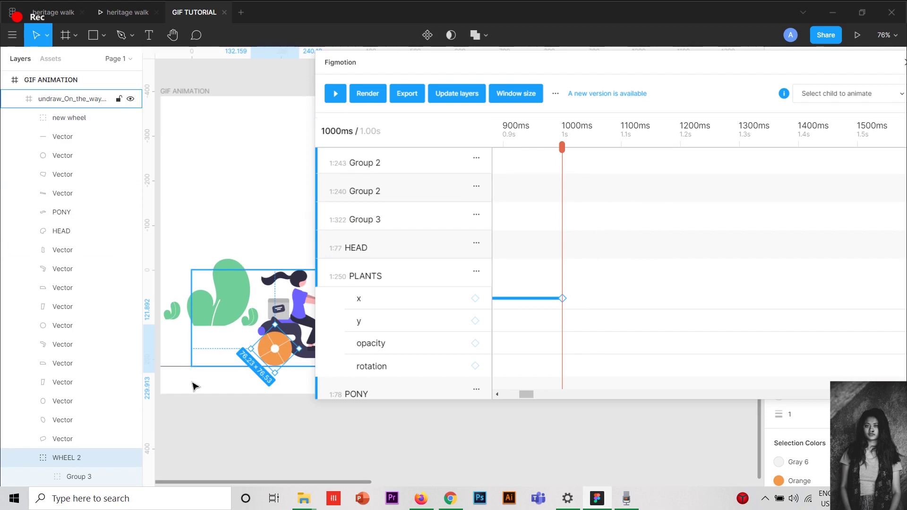
click(399, 409)
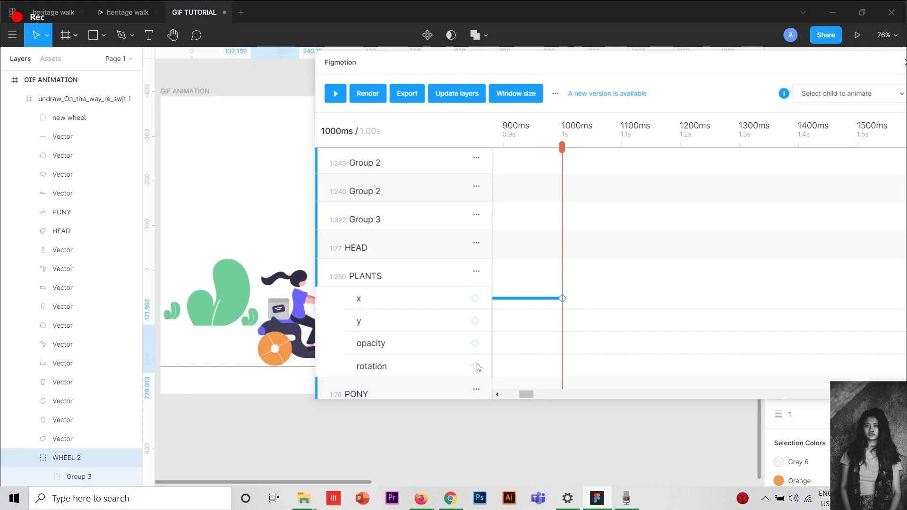
scroll(418, 340, down, 4)
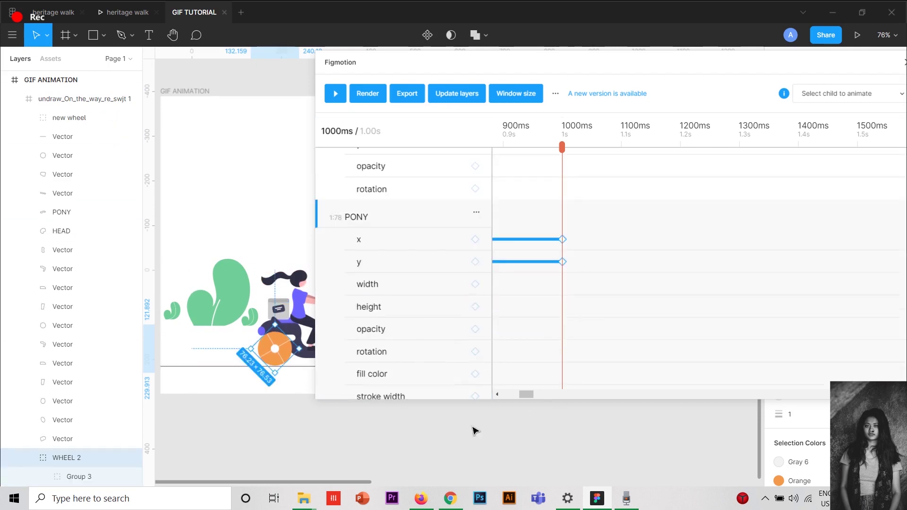
scroll(402, 334, down, 4)
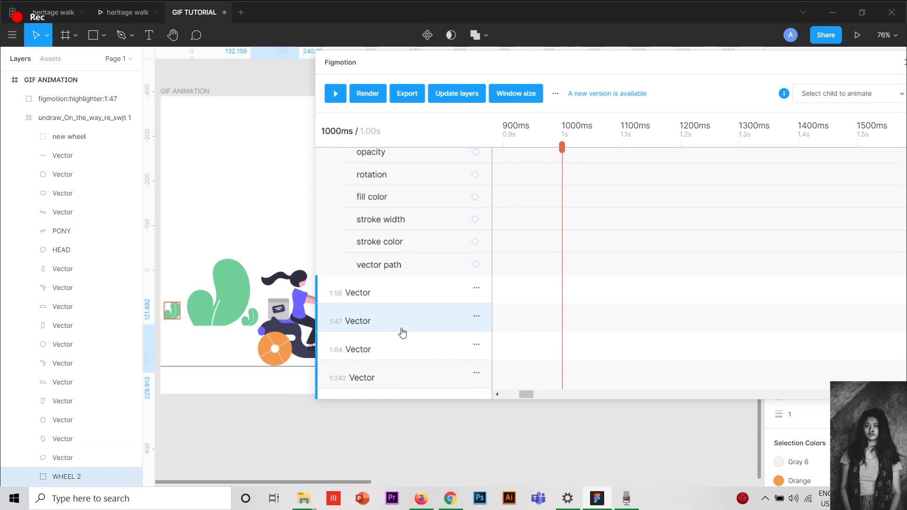
scroll(397, 274, up, 5)
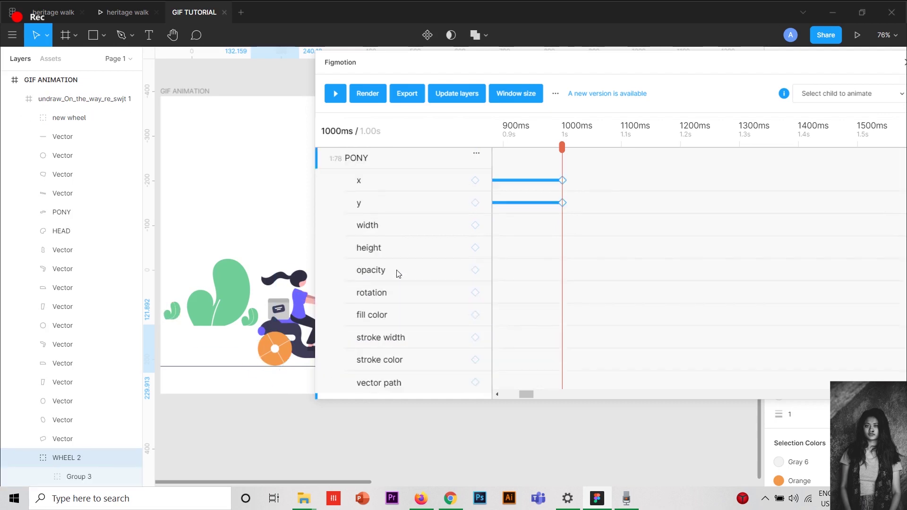
scroll(397, 274, up, 3)
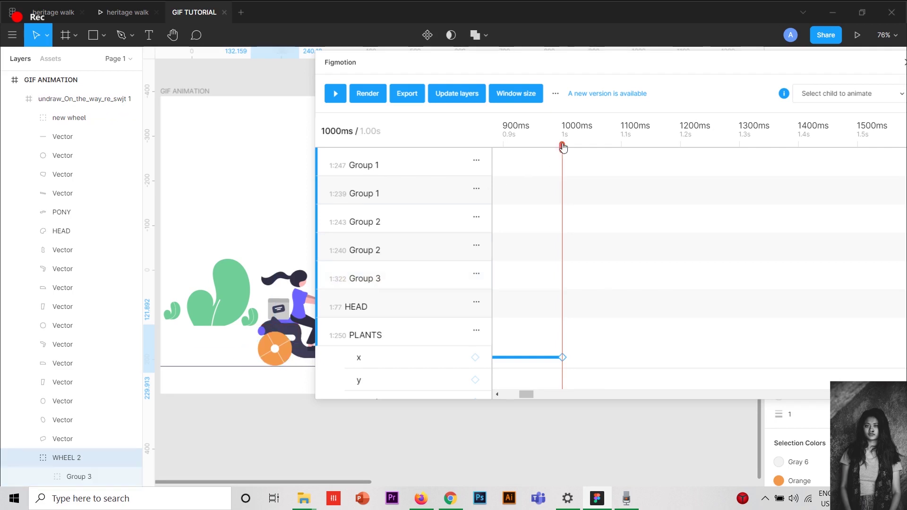
mouse_move(562, 148)
mouse_down()
mouse_move(395, 191)
mouse_move(364, 211)
mouse_up()
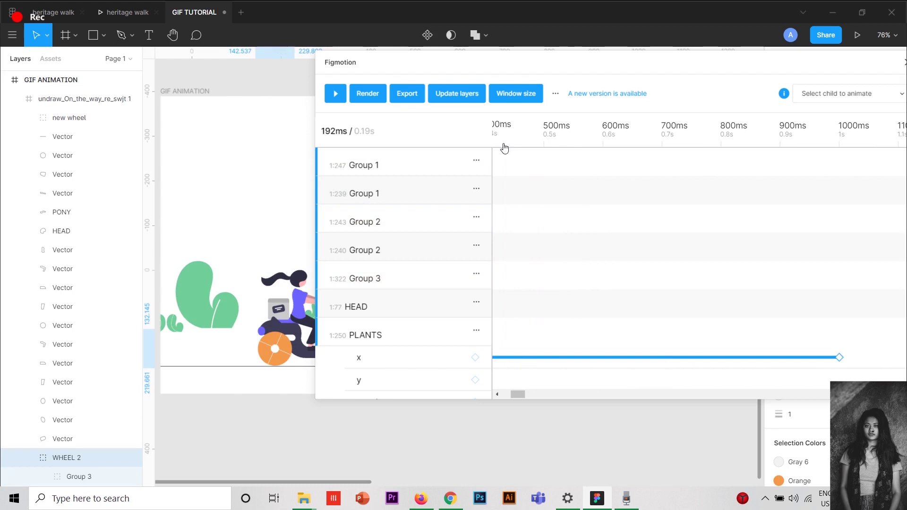
scroll(507, 214, down, 1)
scroll(525, 191, down, 5)
scroll(525, 191, up, 6)
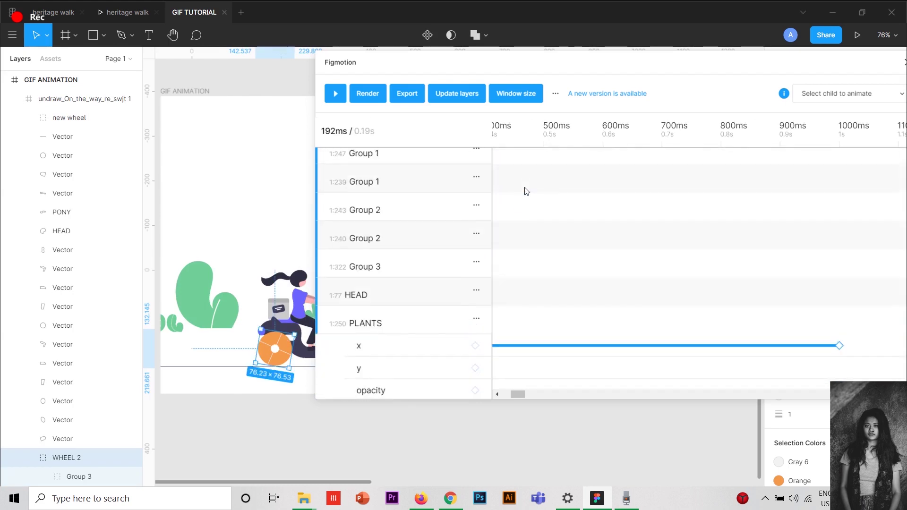
Render the animation as a 30 fps gif and insert it as a 655×666 GIF-filled rectangle
click(382, 96)
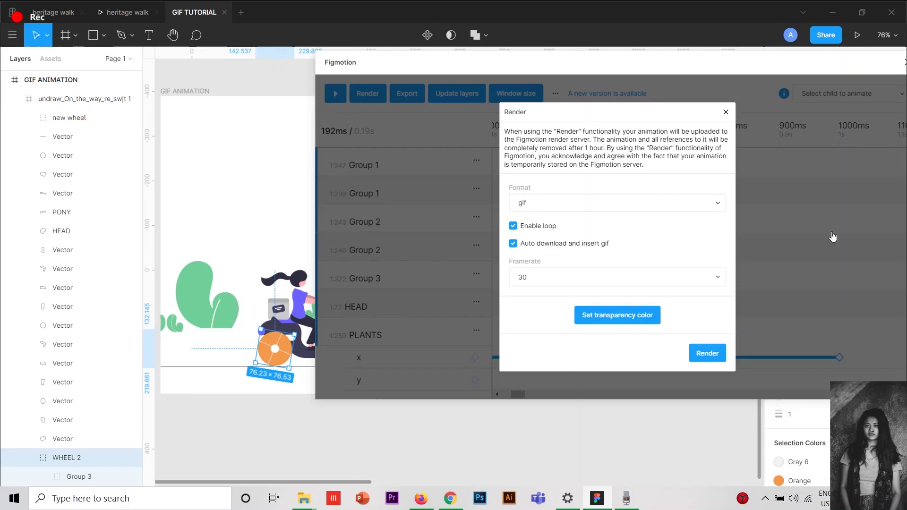
click(543, 208)
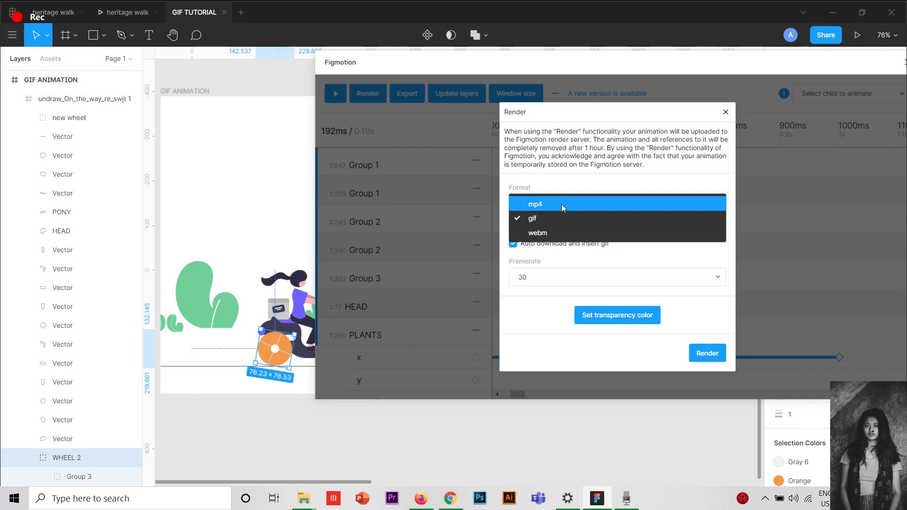
click(562, 217)
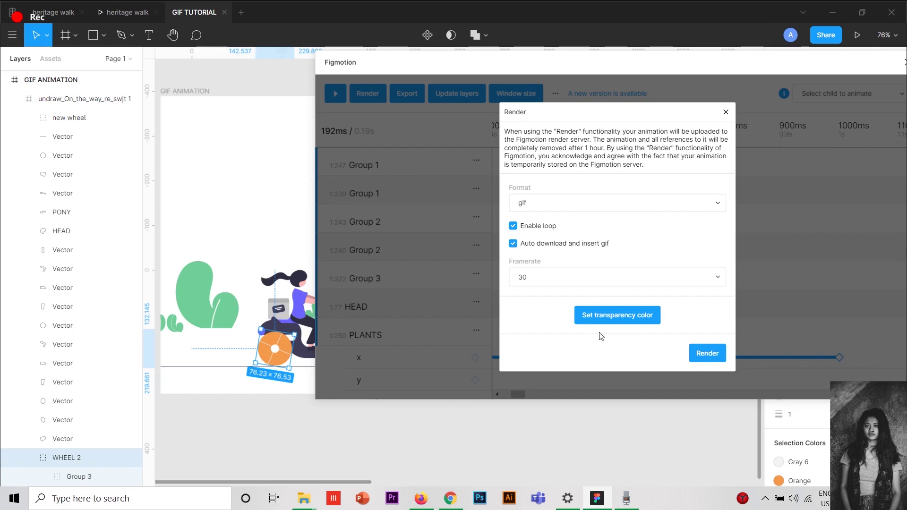
click(569, 278)
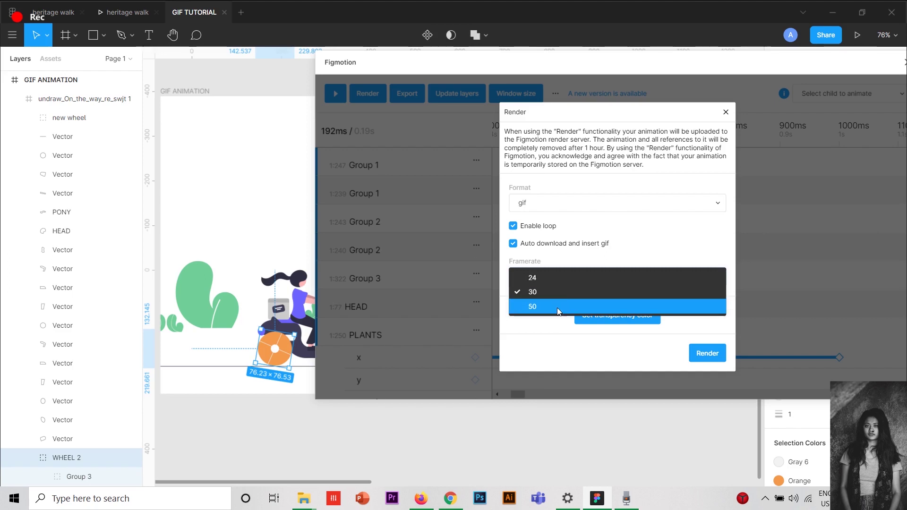
click(566, 291)
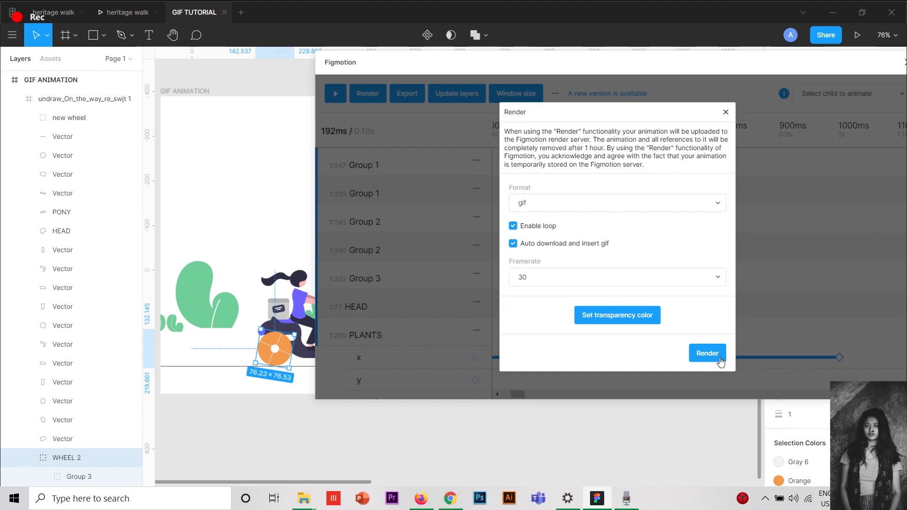
click(653, 320)
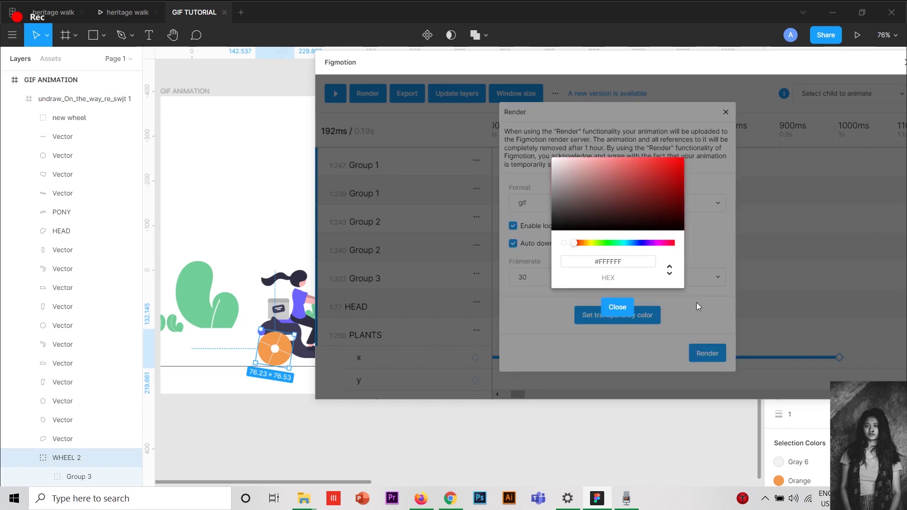
click(618, 307)
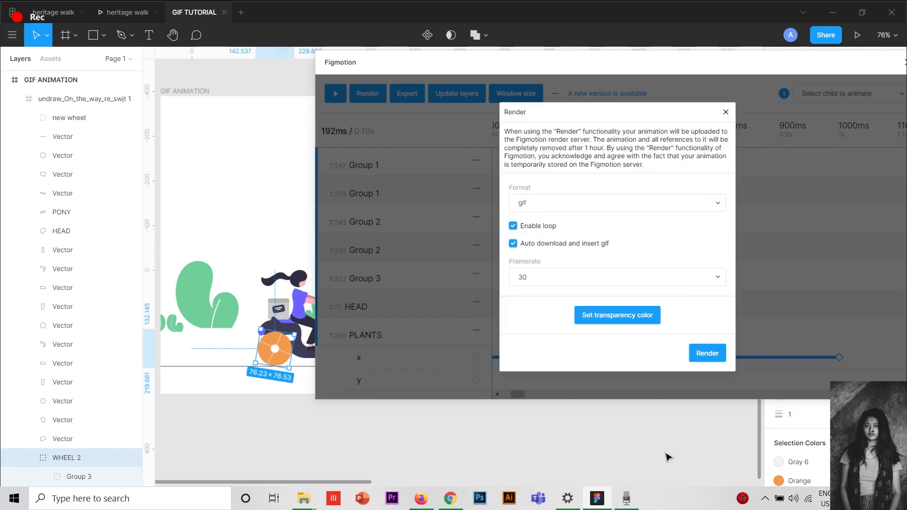
click(718, 353)
Relaunch Figmotion on the GIF ANIMATION frame from its right-click Plugins menu
scroll(265, 239, down, 3)
scroll(239, 274, left, 5)
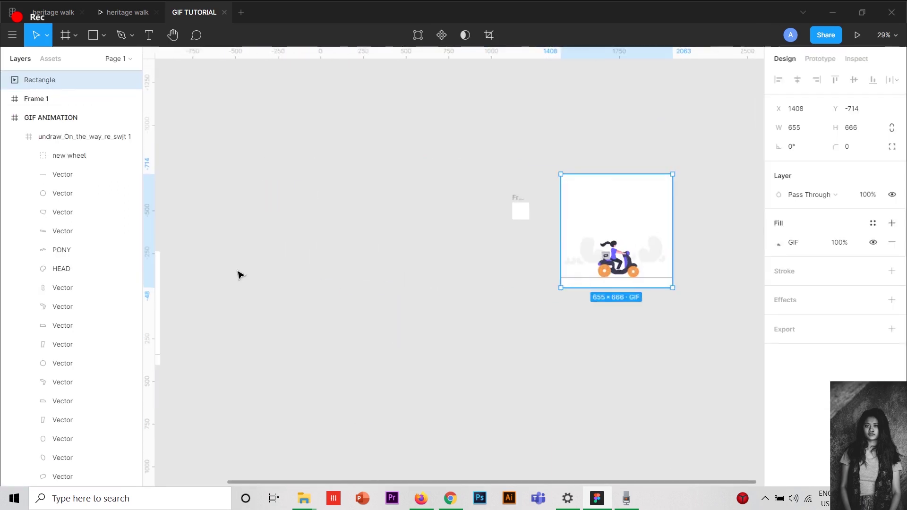
scroll(410, 229, right, 5)
click(341, 187)
right_click(493, 235)
mouse_move(520, 274)
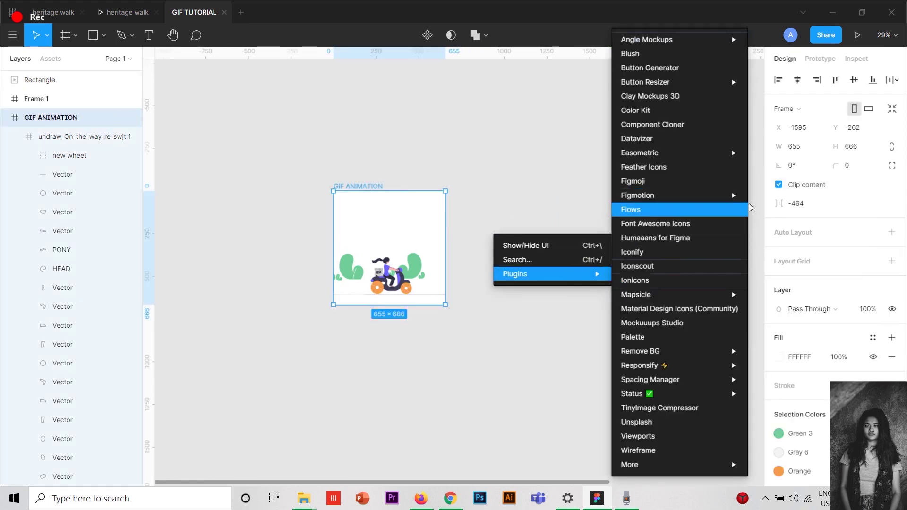
mouse_move(737, 196)
click(773, 211)
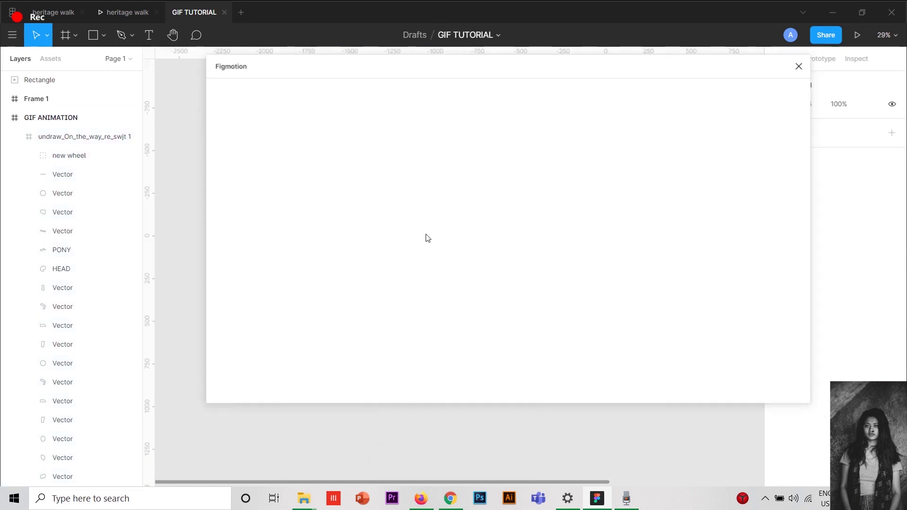
Render the animation at 50 fps with Auto download and insert gif unchecked
click(258, 140)
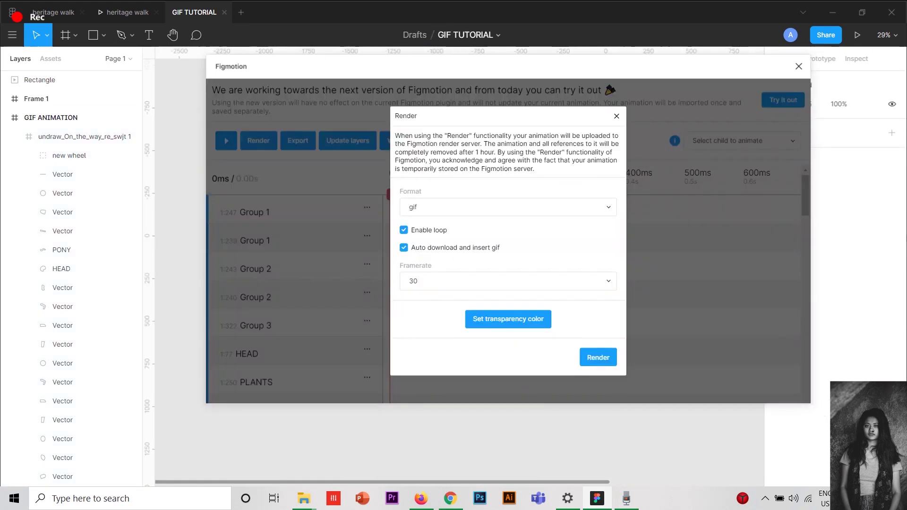
click(445, 251)
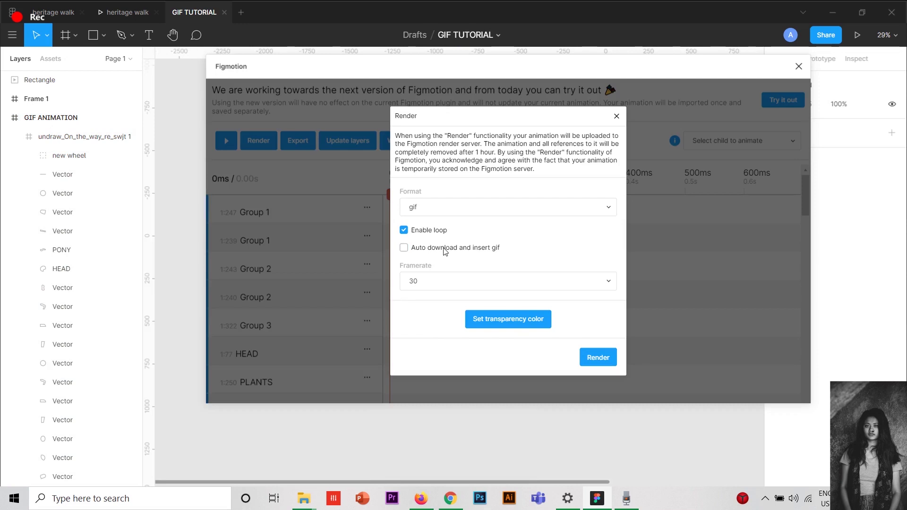
click(436, 285)
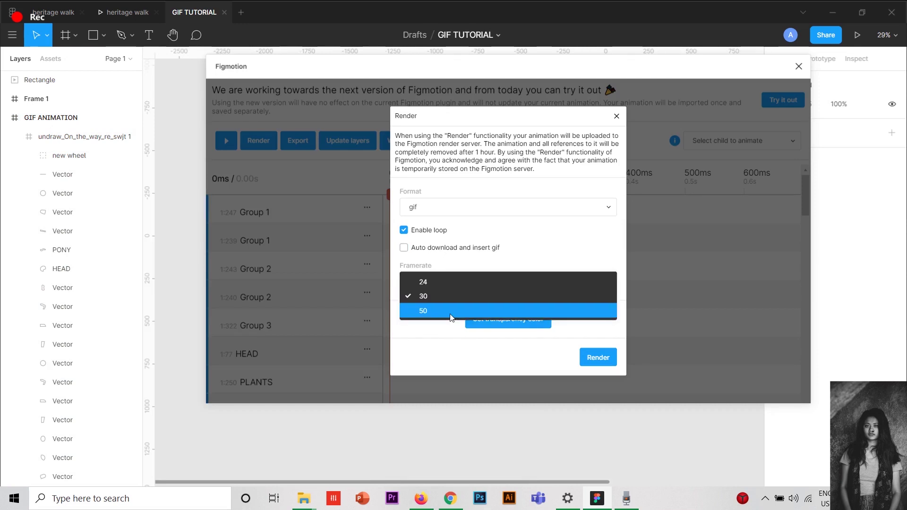
click(451, 312)
click(599, 362)
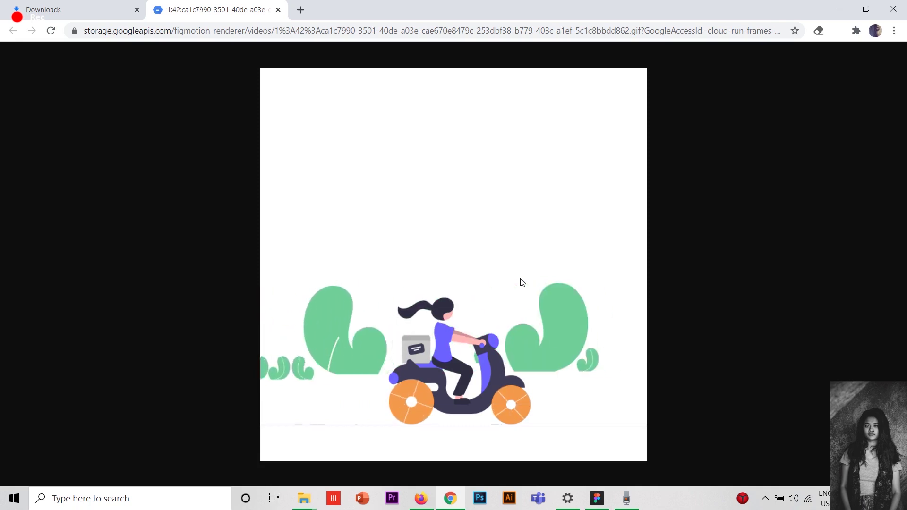
View the GIF in Chrome, dismiss the stray tab and Avast popup, then cancel Save image as
right_click(569, 175)
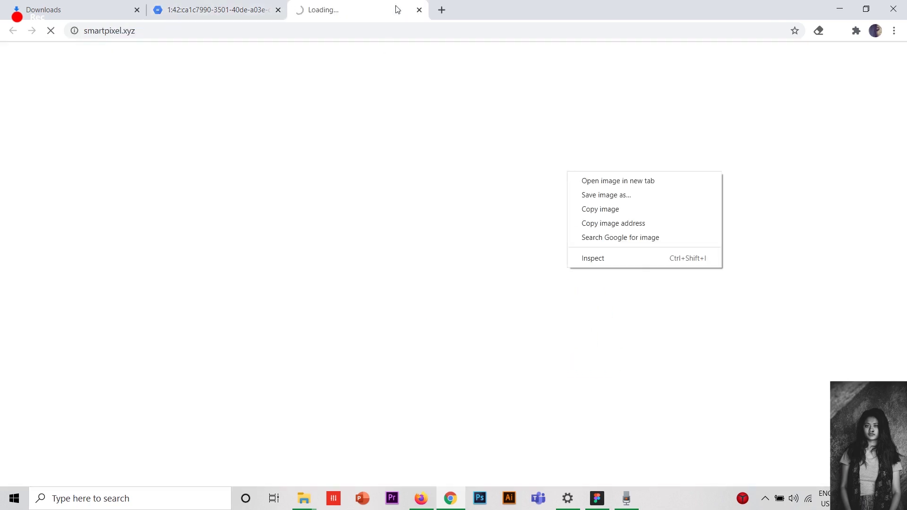
click(420, 9)
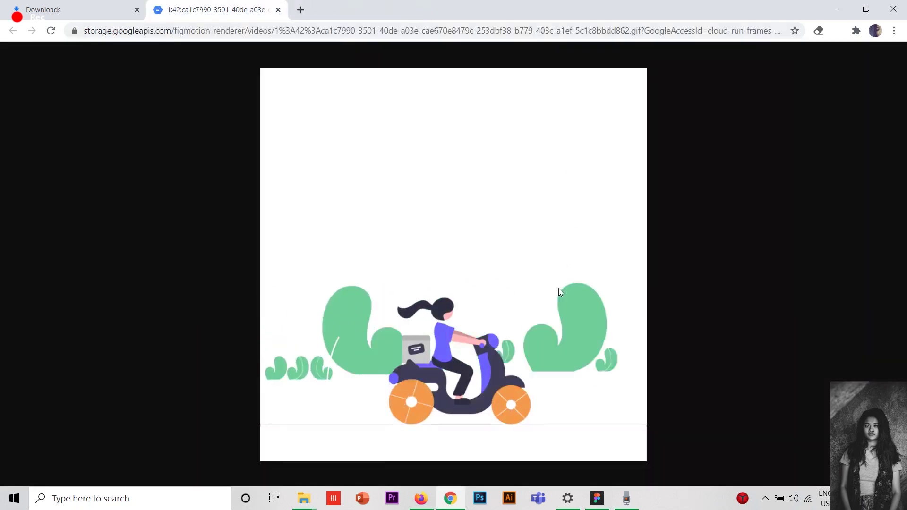
right_click(544, 229)
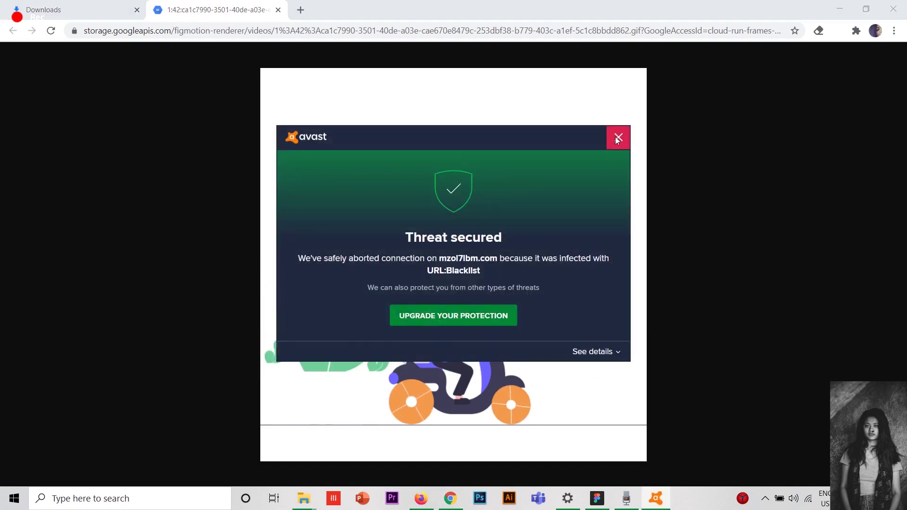
click(616, 138)
right_click(573, 146)
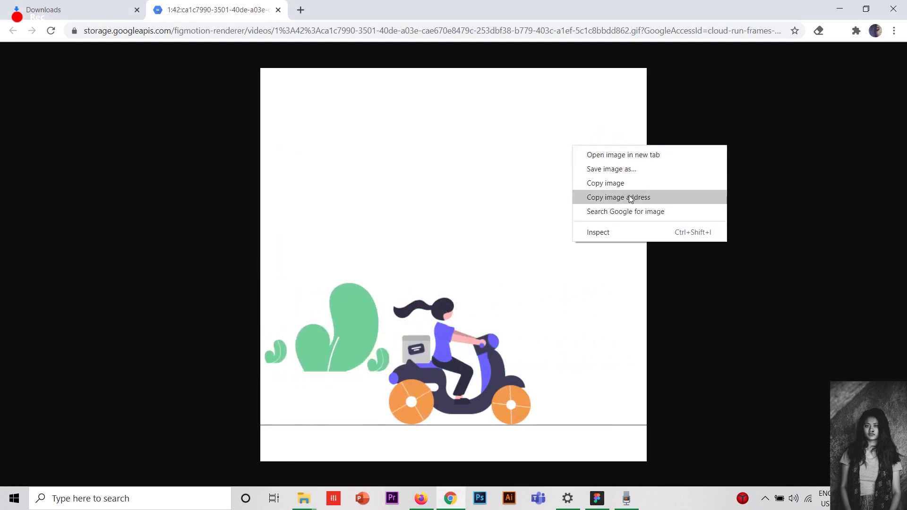
click(622, 169)
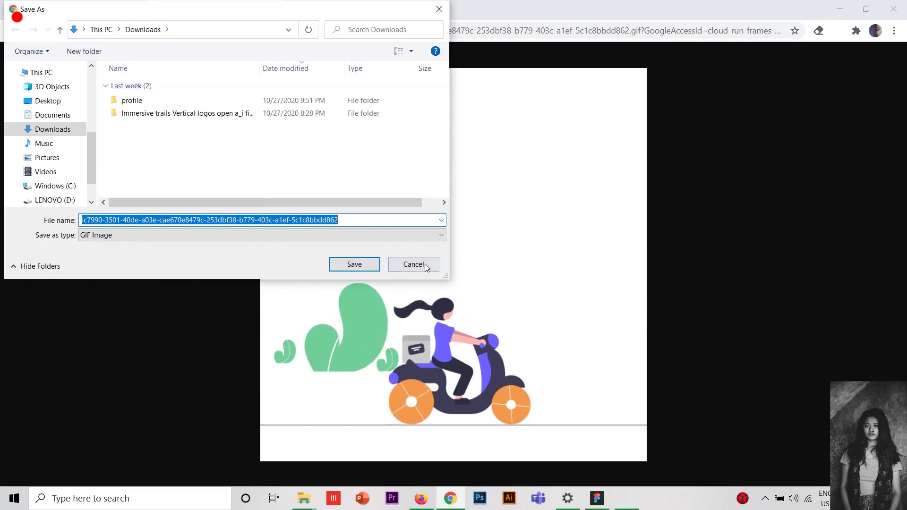
click(424, 263)
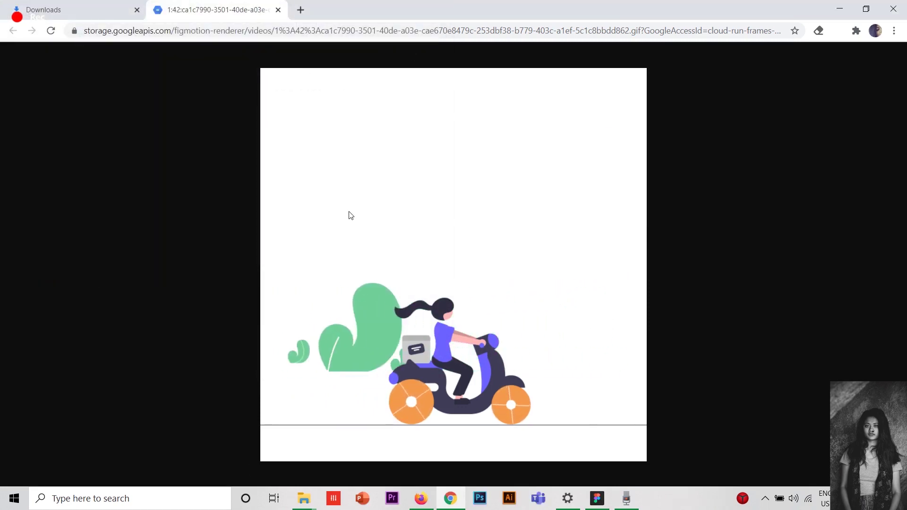
Bring Figma back to the front from the taskbar, showing the Figmotion window at 0ms
click(598, 500)
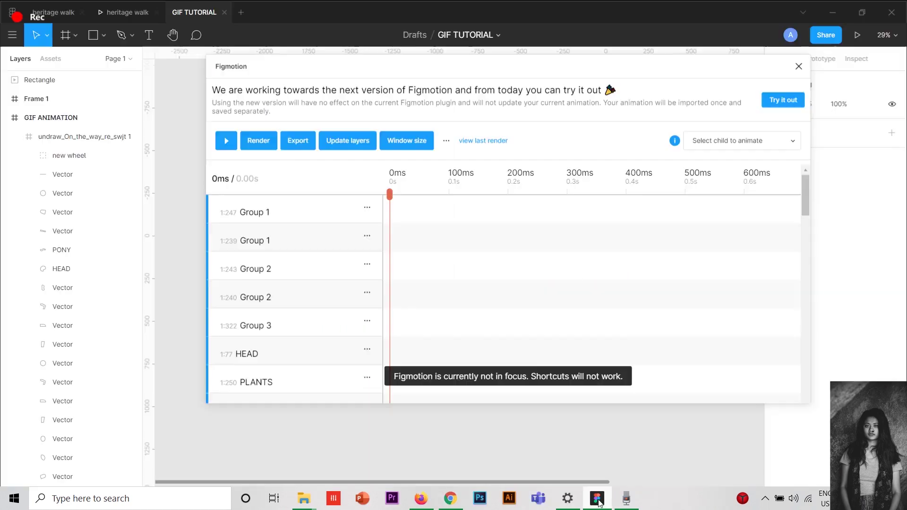